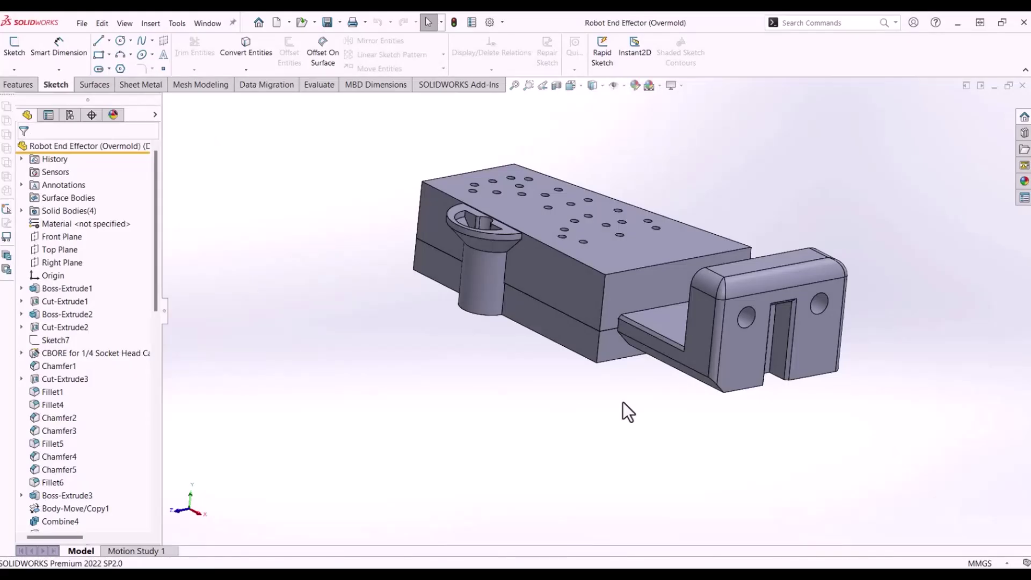
- Select the Fillet6 solid body and start a Save As
click(21, 211)
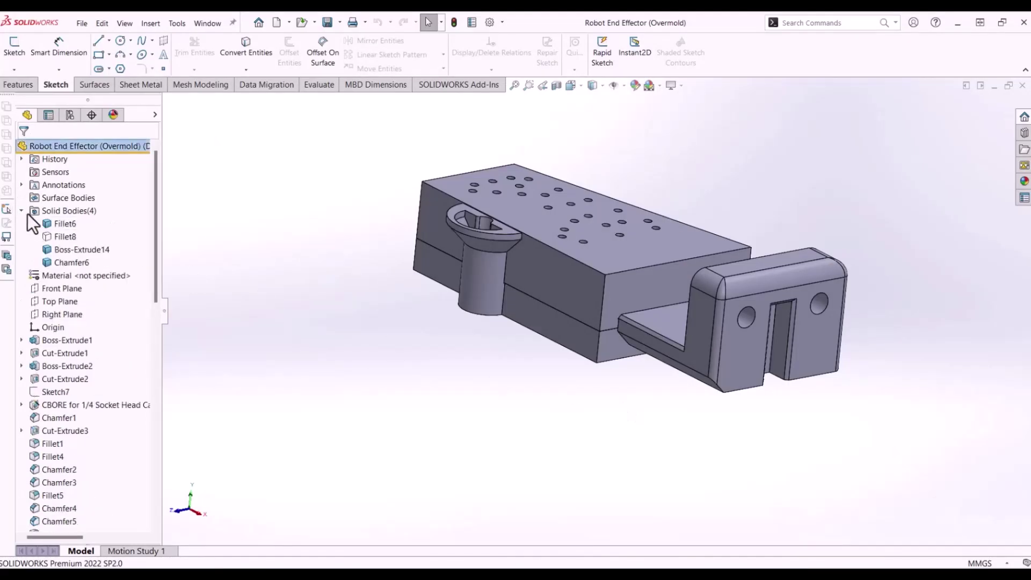
click(68, 224)
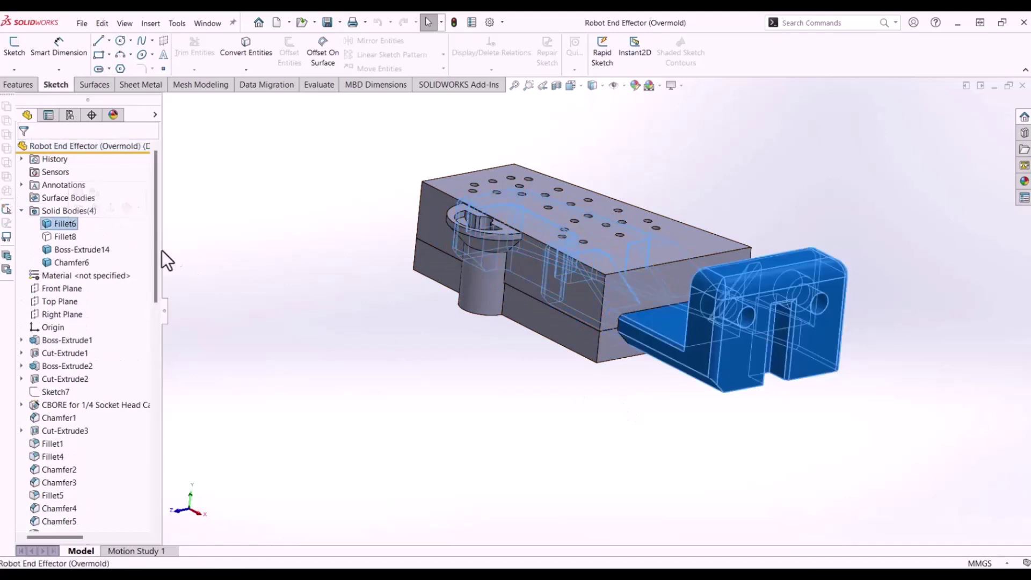
click(82, 24)
mouse_move(102, 23)
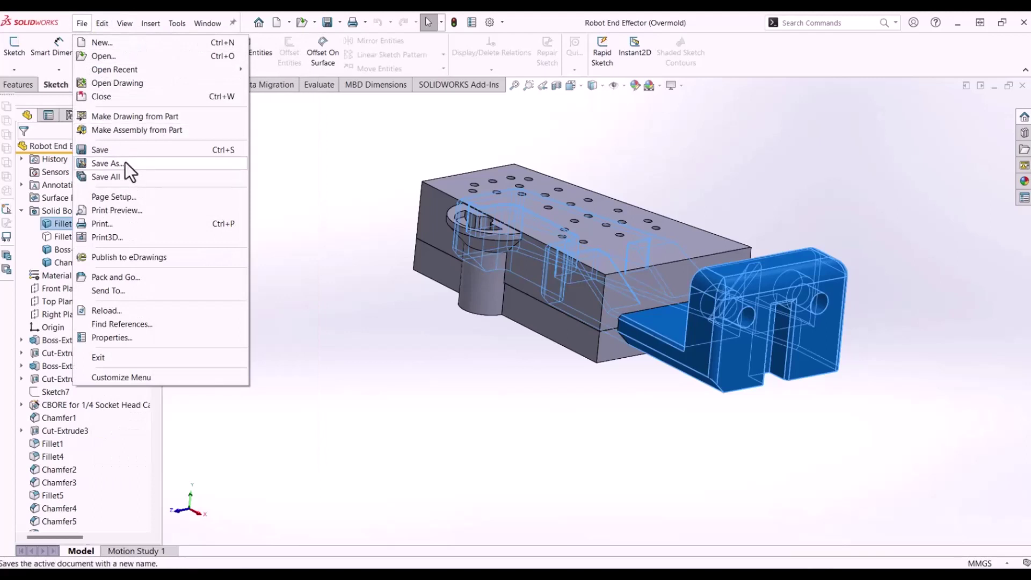
click(352, 296)
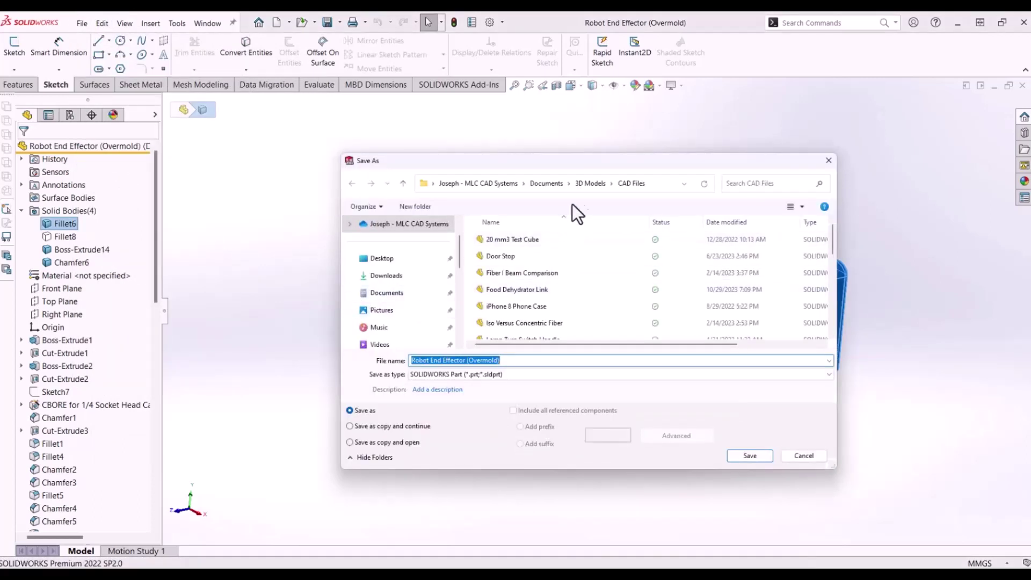
- Target the 3D Models > Printing Files folder with STL (*.stl) as the file type
click(581, 184)
scroll(533, 308, down, 1)
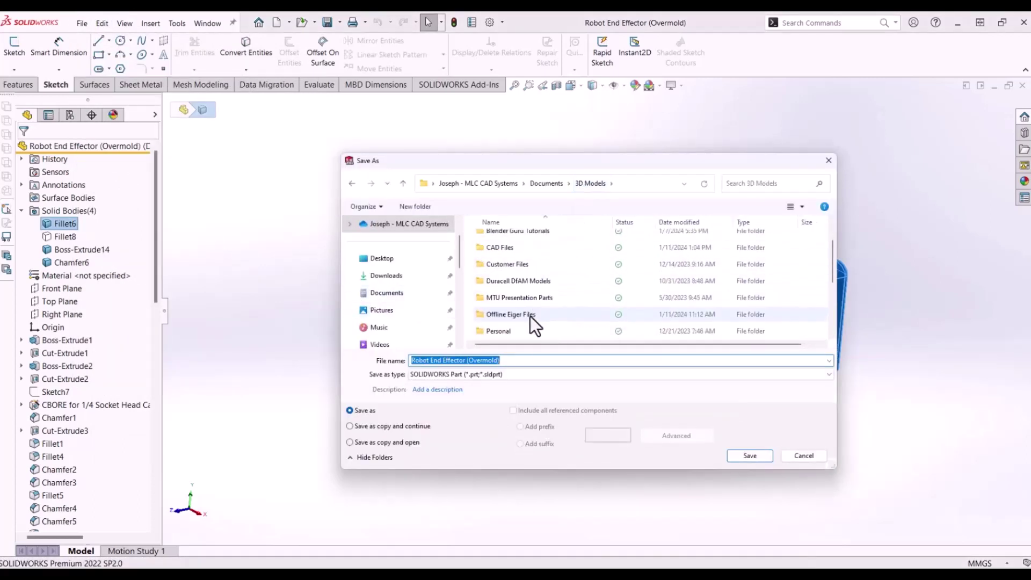
scroll(528, 322, down, 1)
double_click(528, 302)
click(514, 374)
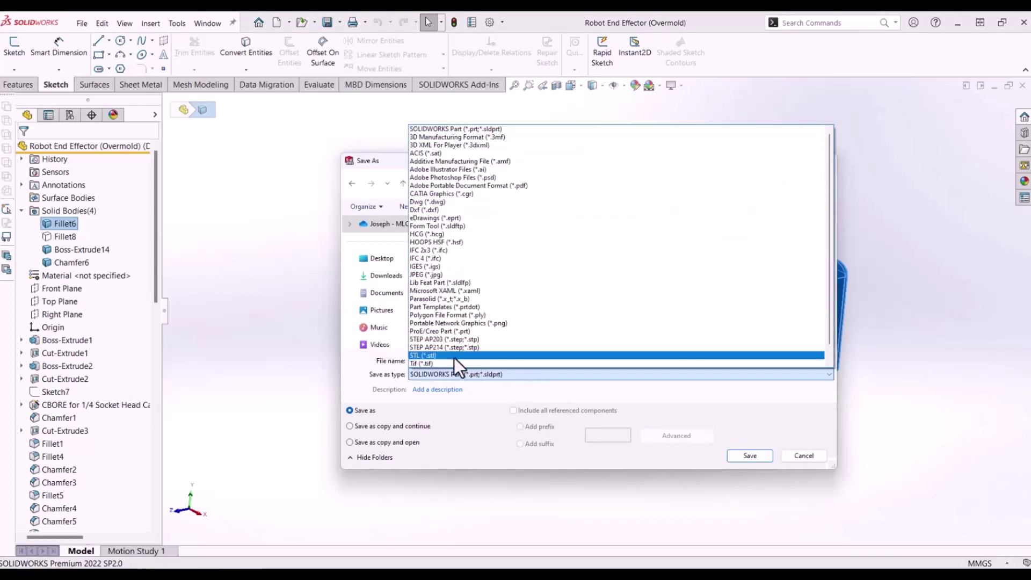
click(453, 356)
- Set the STL options to 0.1 mm deviation and 1 degree angle tolerance
click(444, 450)
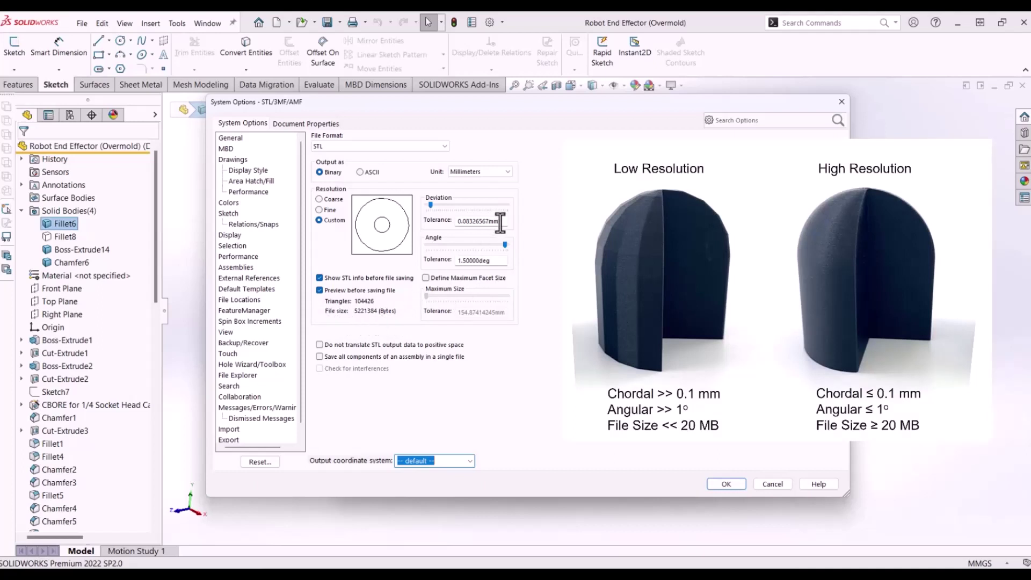
double_click(466, 222)
text(0.1)
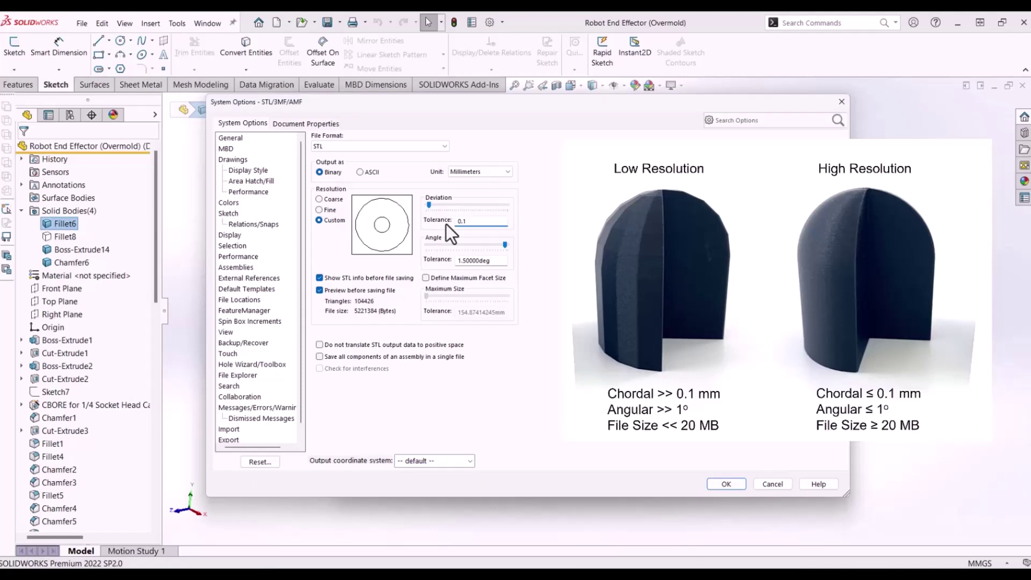
double_click(493, 261)
text(1)
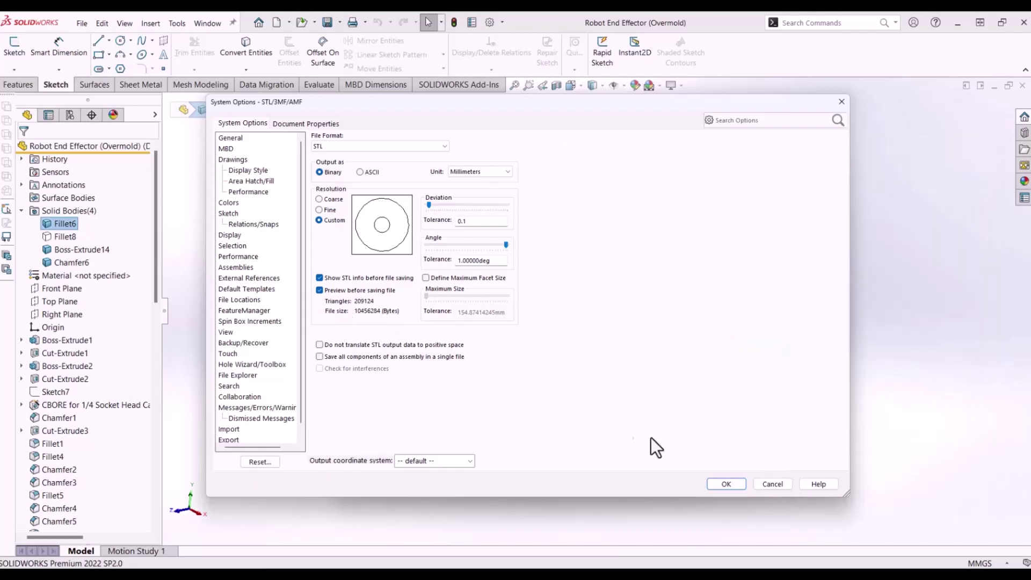
click(726, 483)
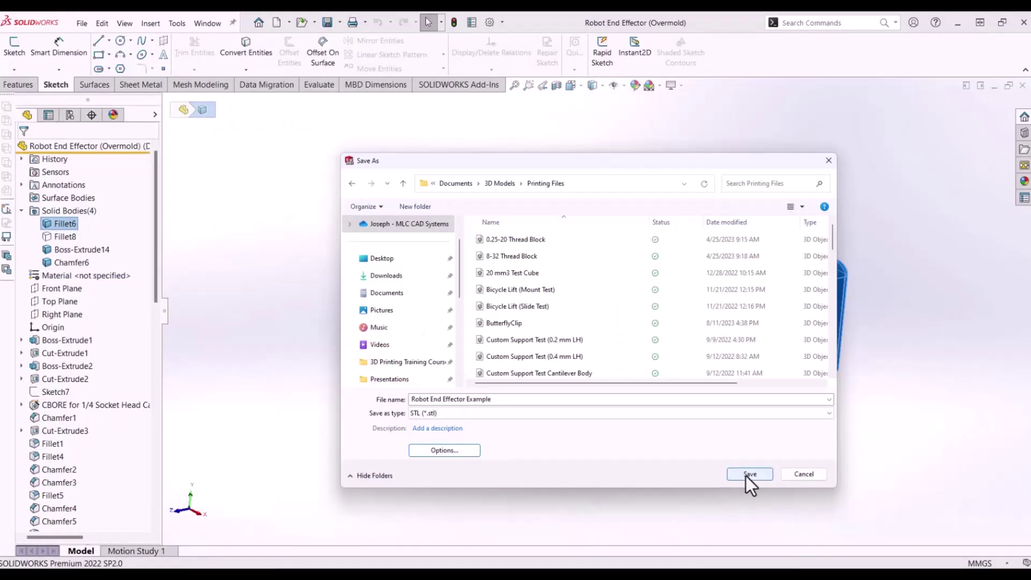
- Save the STL, confirming the prompt and exporting only the selected bodies
click(749, 475)
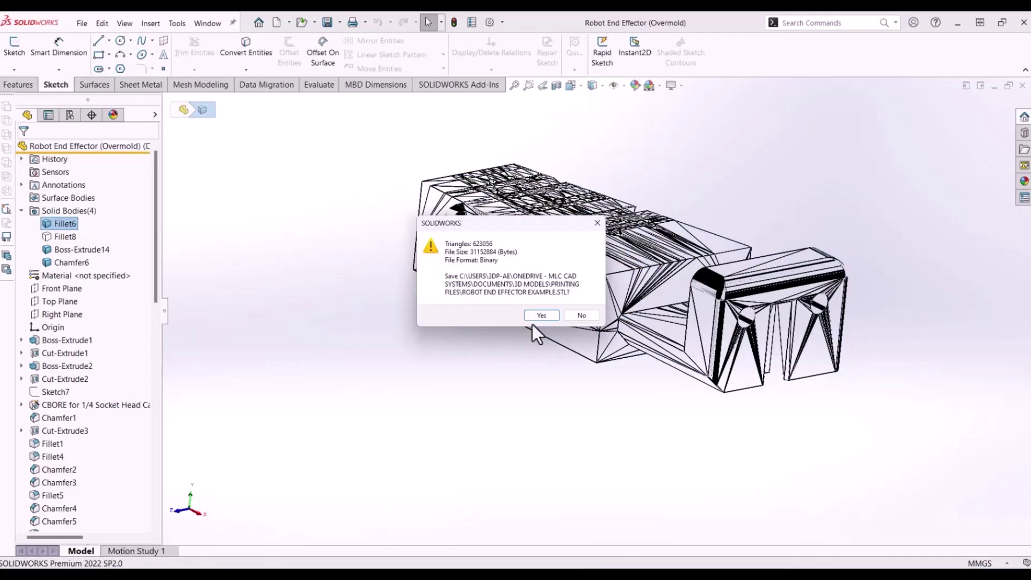
click(543, 316)
click(488, 296)
click(565, 279)
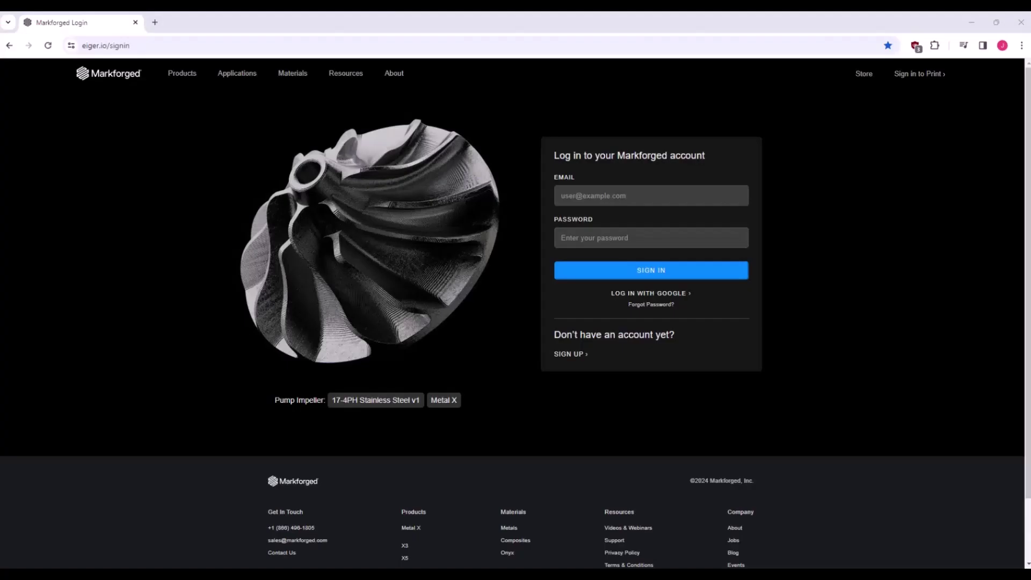
- Sign in to eiger.io with the account e-mail and password
click(592, 199)
key(Tab)
text(••••••••••)
key(Return)
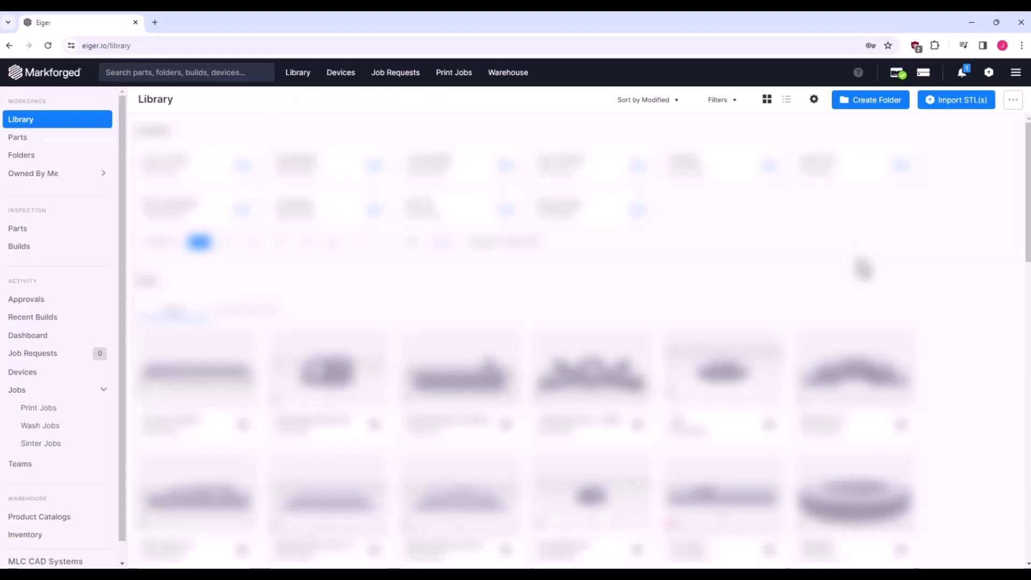
- Look through the JHH Models folder, then bring up Import STL(s) from the Library
click(330, 177)
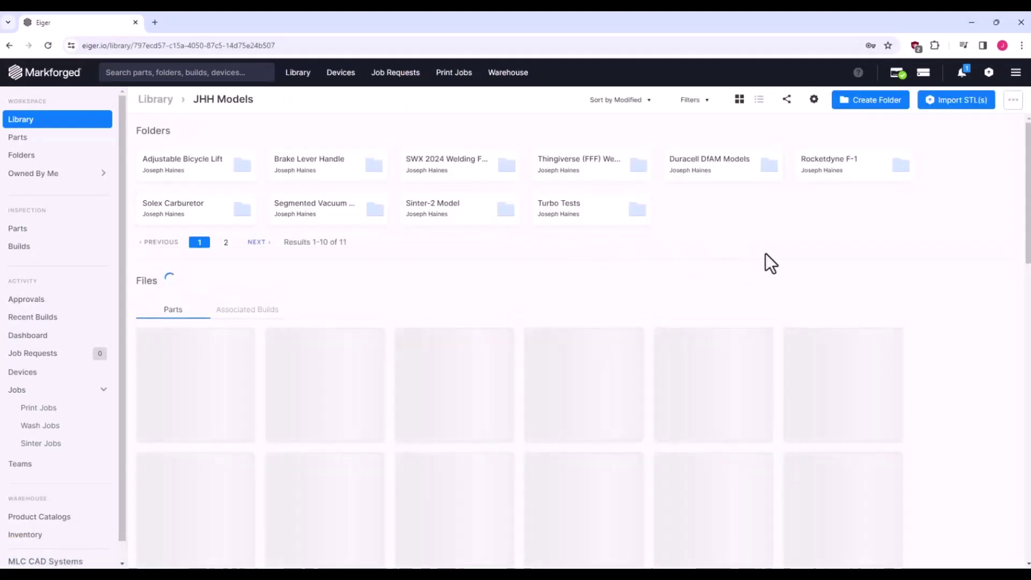
scroll(949, 267, down, 7)
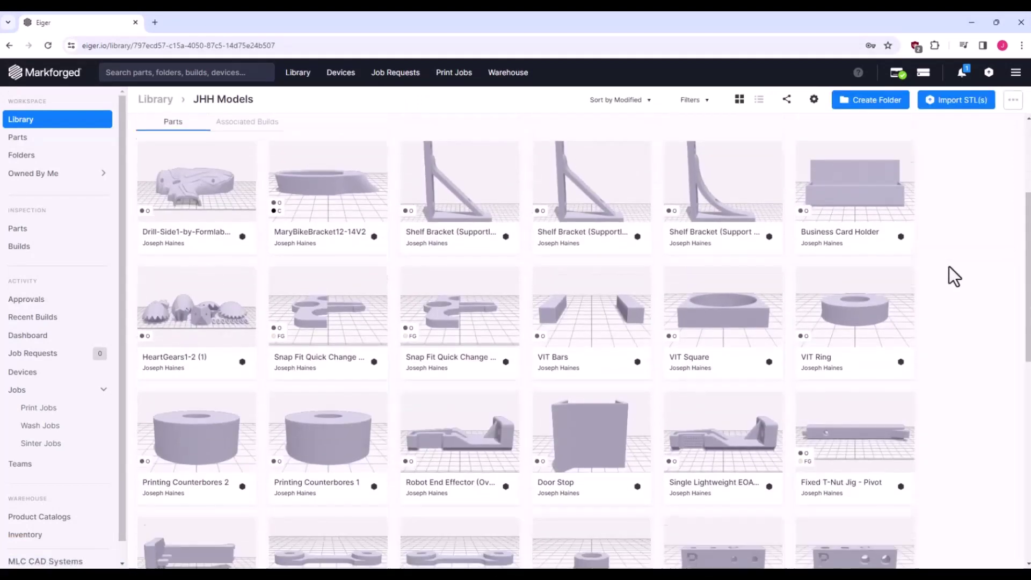
scroll(949, 267, down, 6)
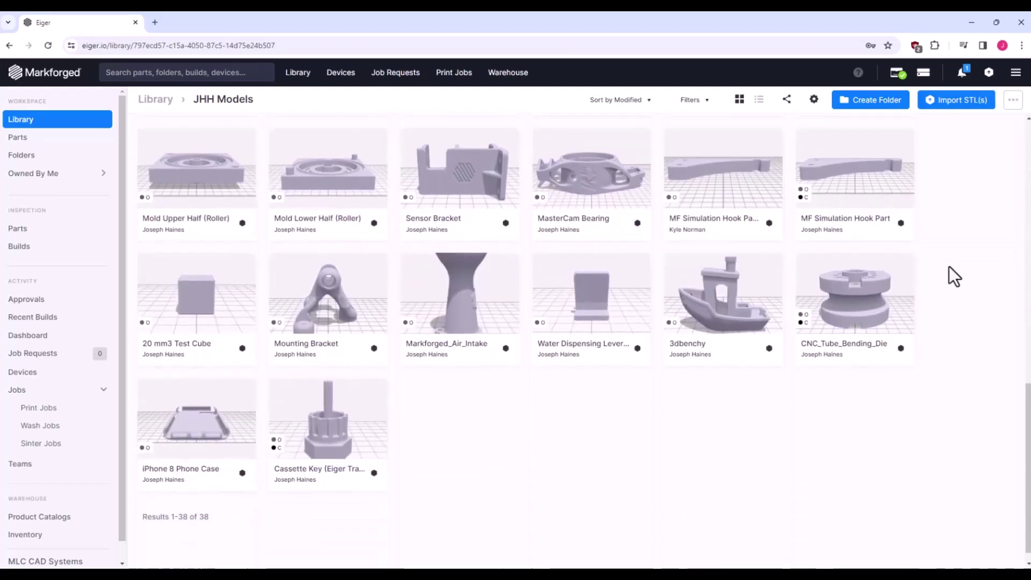
scroll(948, 266, up, 13)
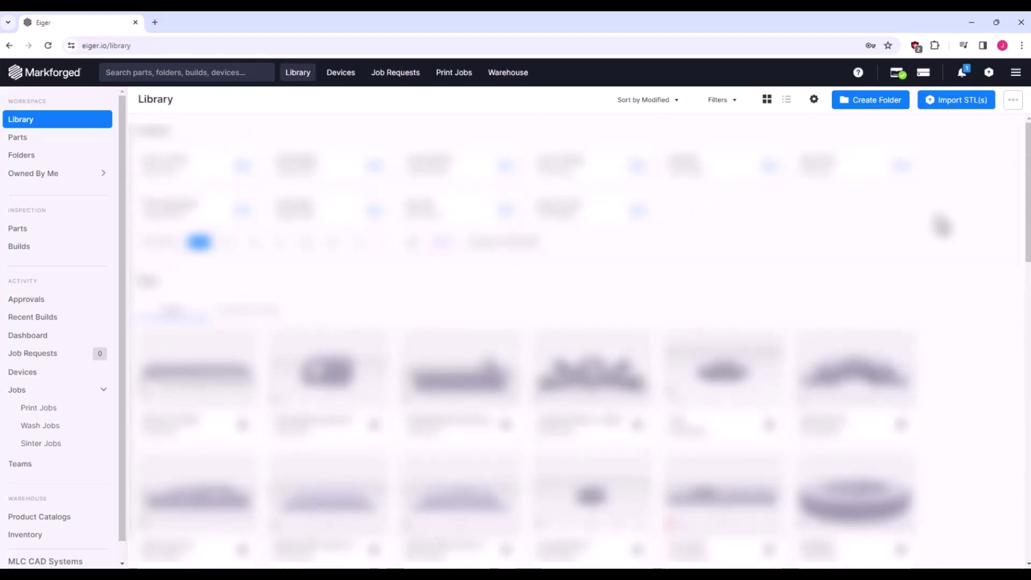
click(960, 104)
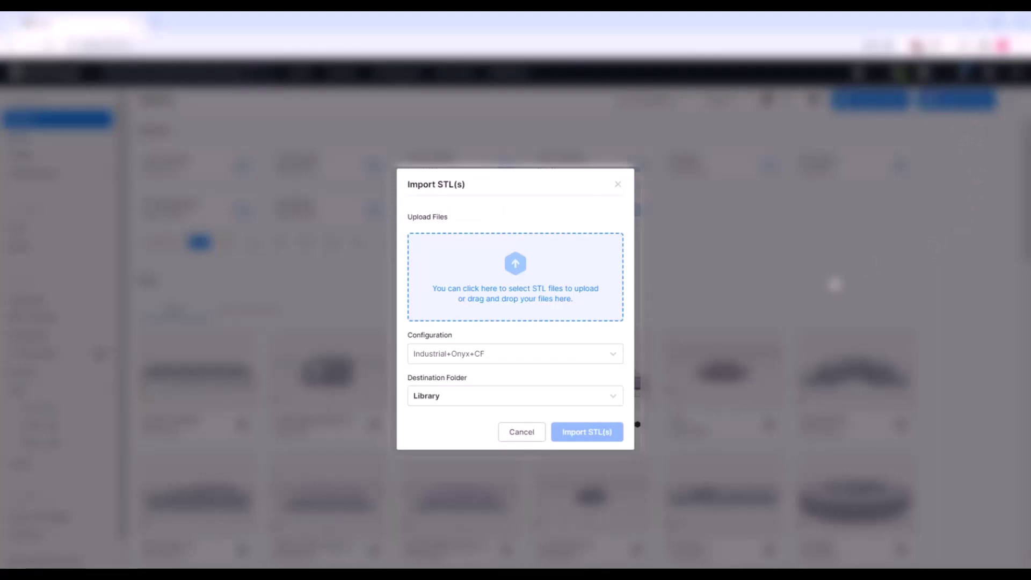
- Set the import configuration to Default and the destination folder to JHH Models
click(616, 351)
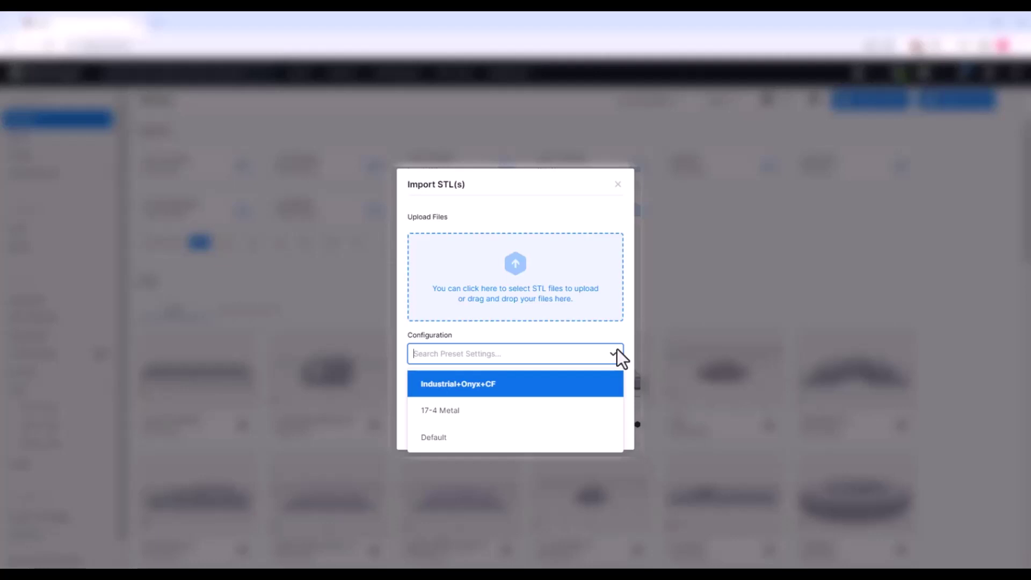
click(478, 436)
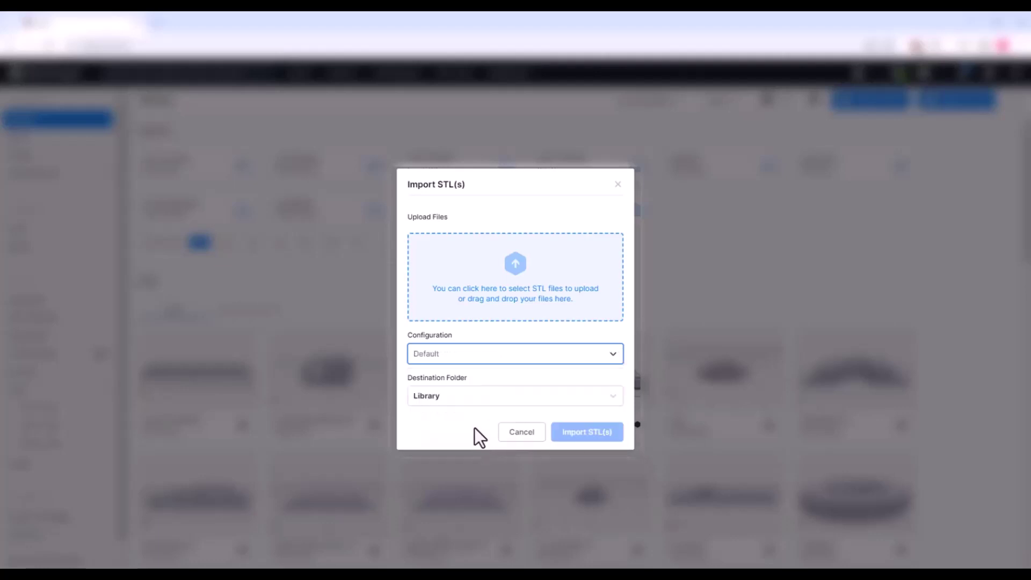
click(617, 395)
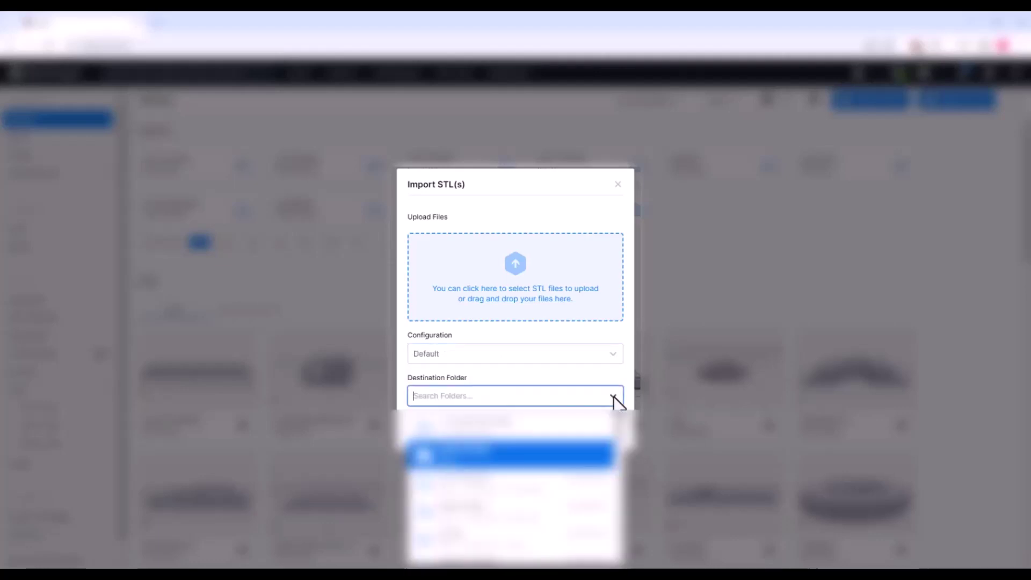
scroll(512, 483, down, 3)
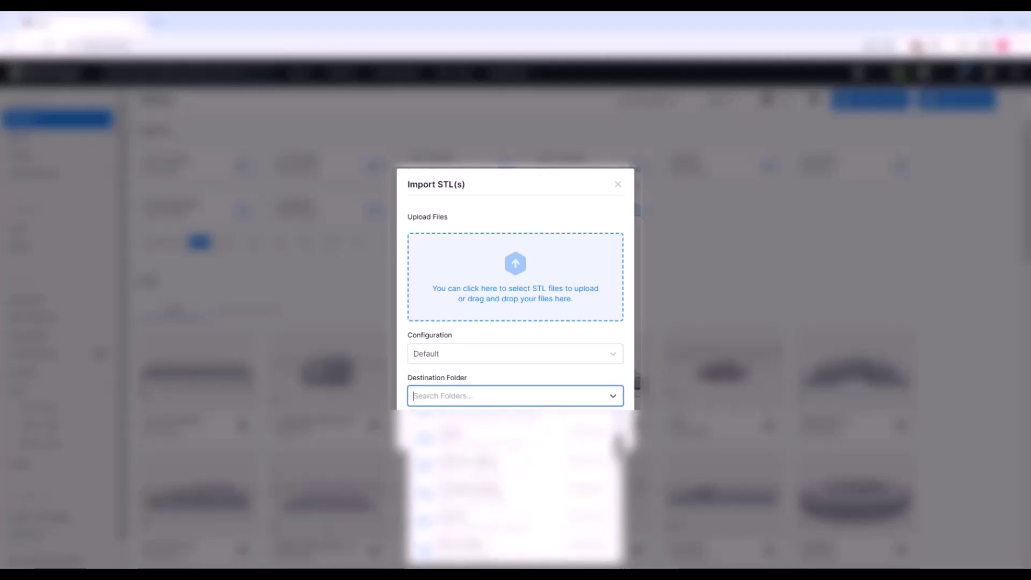
scroll(513, 483, down, 5)
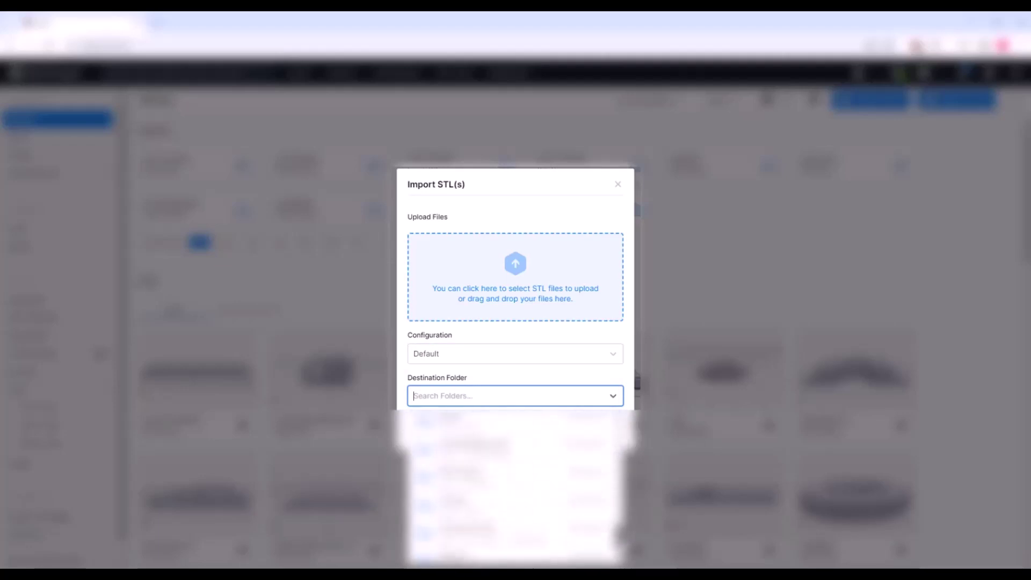
scroll(513, 472, up, 1)
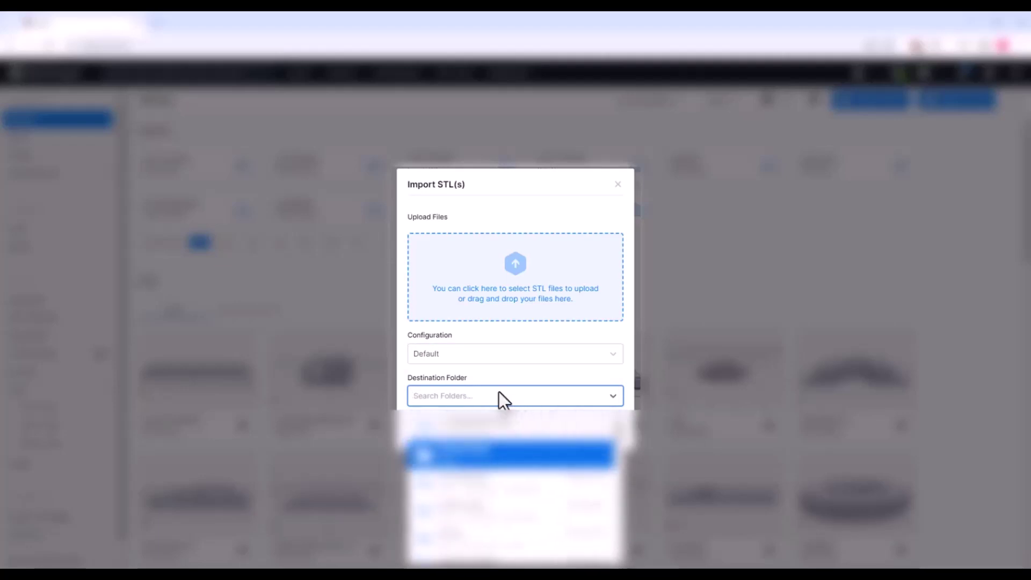
click(485, 403)
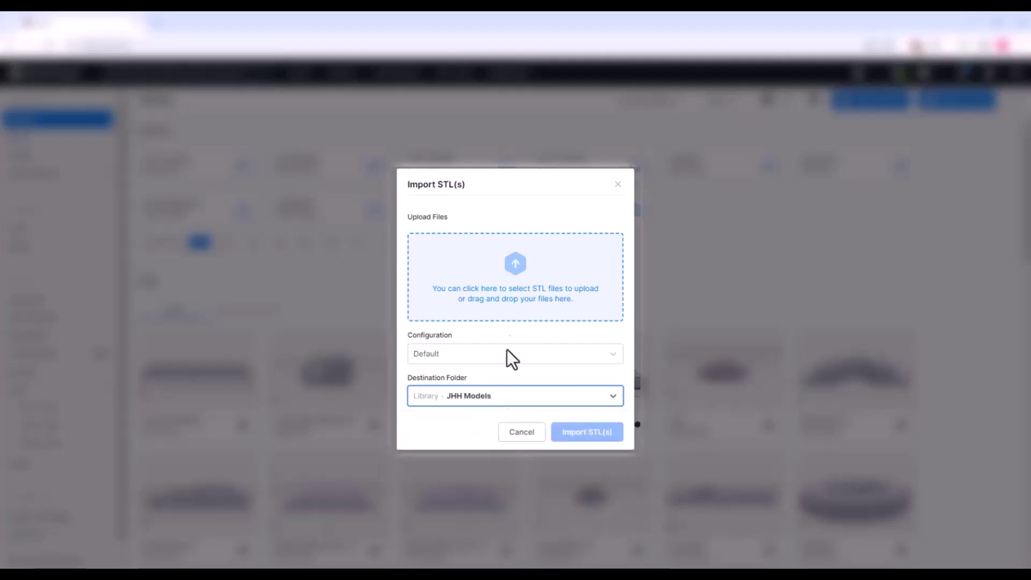
- Add the Robot End Effector Example file to the upload
click(569, 316)
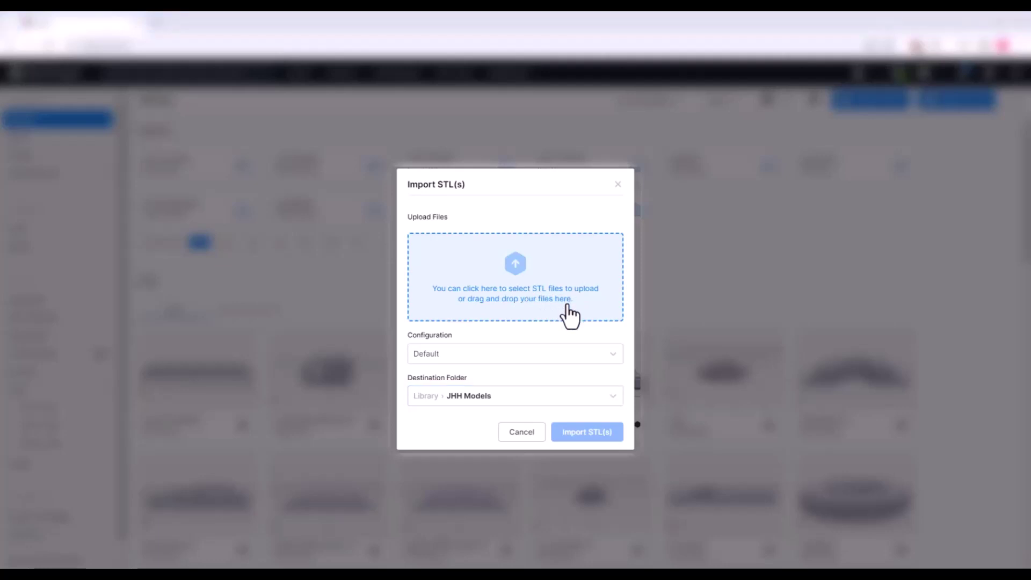
click(208, 211)
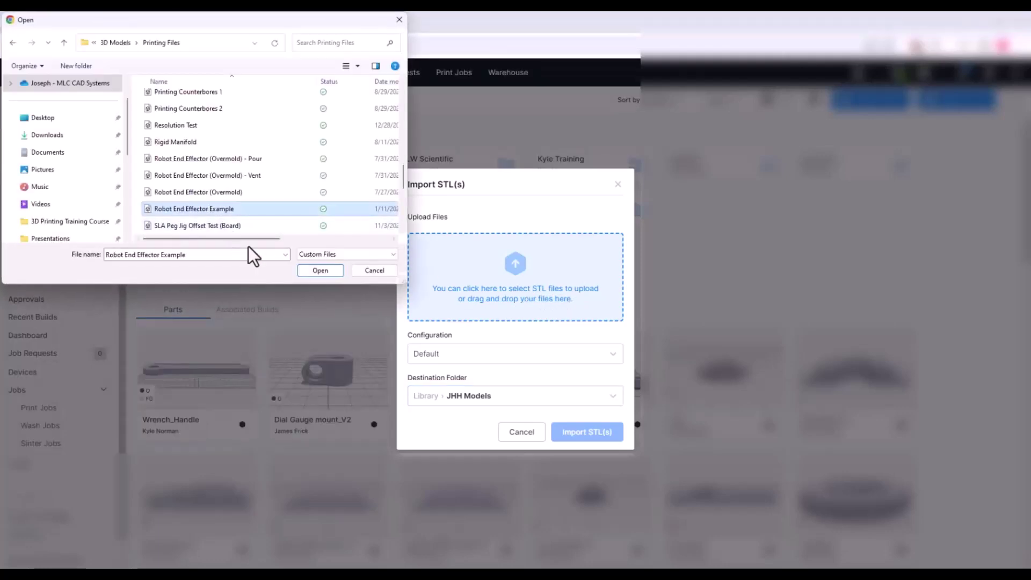
click(316, 271)
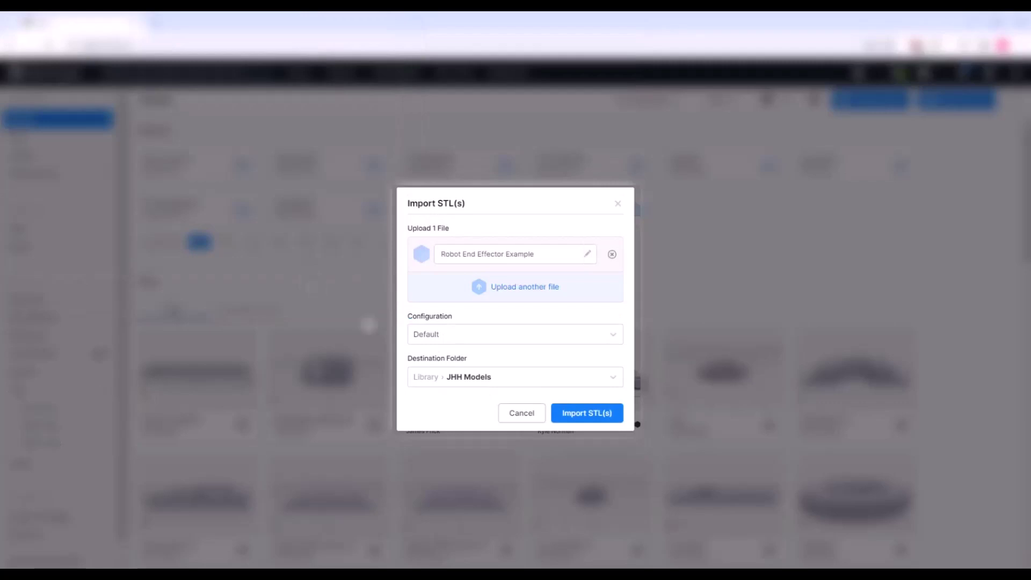
click(597, 418)
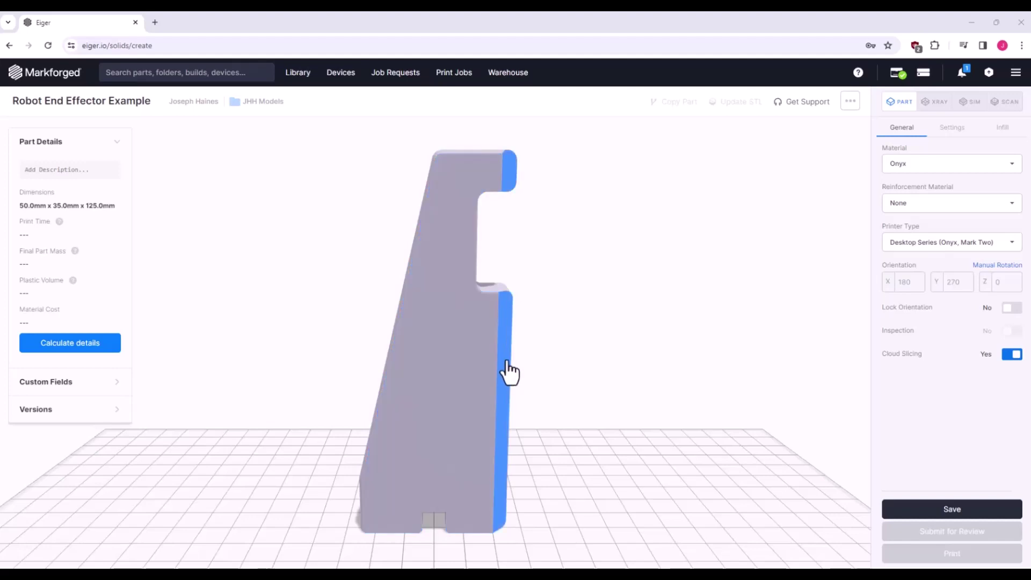
click(465, 373)
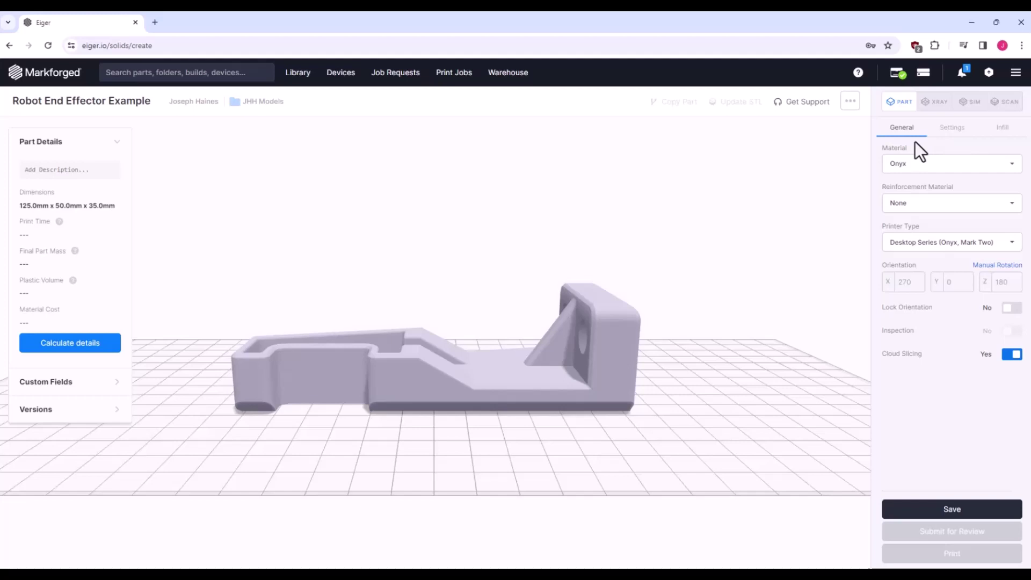
click(922, 163)
drag(1002, 191, 1003, 196)
click(1012, 205)
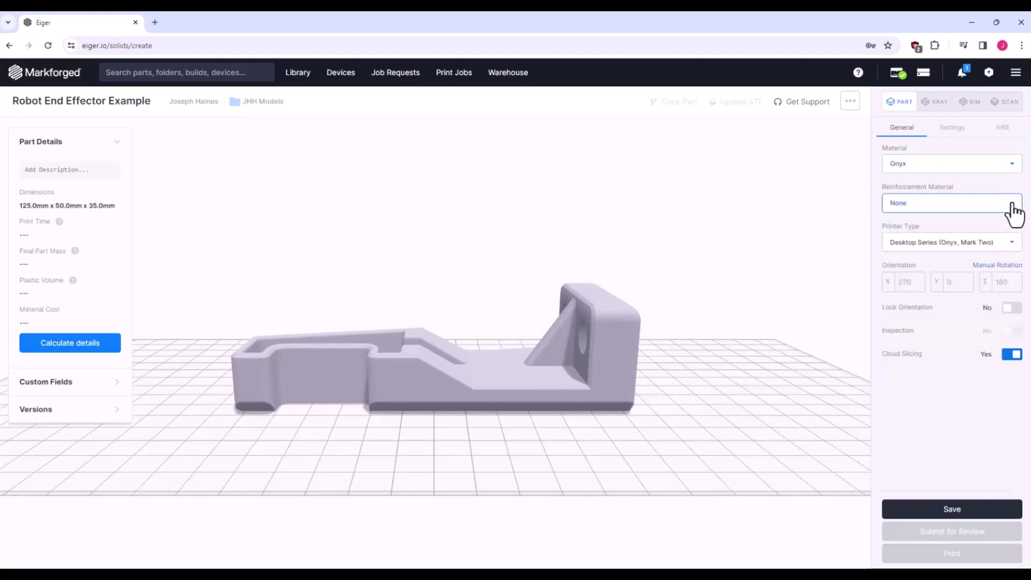
click(1013, 205)
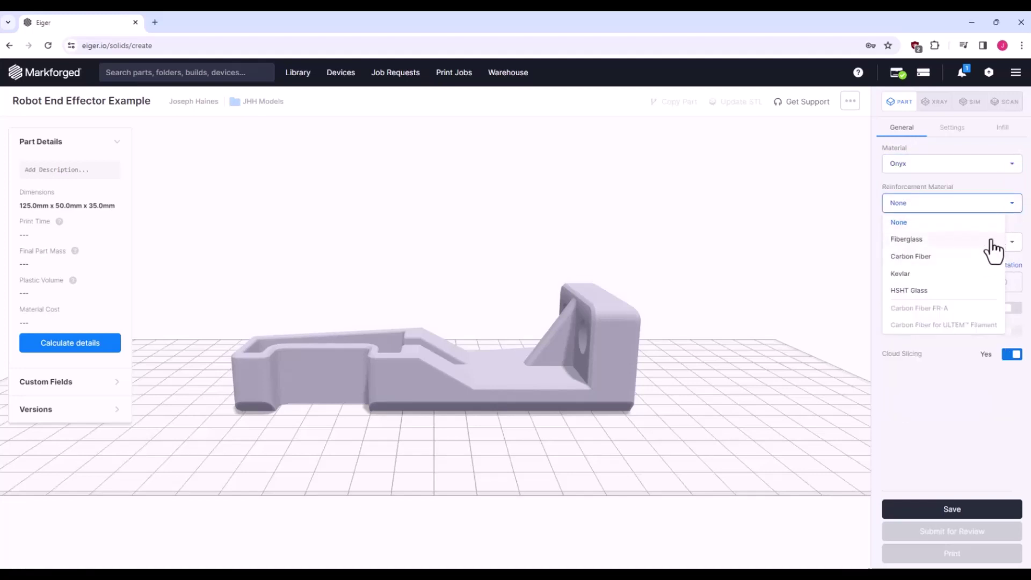
click(1012, 207)
click(1013, 244)
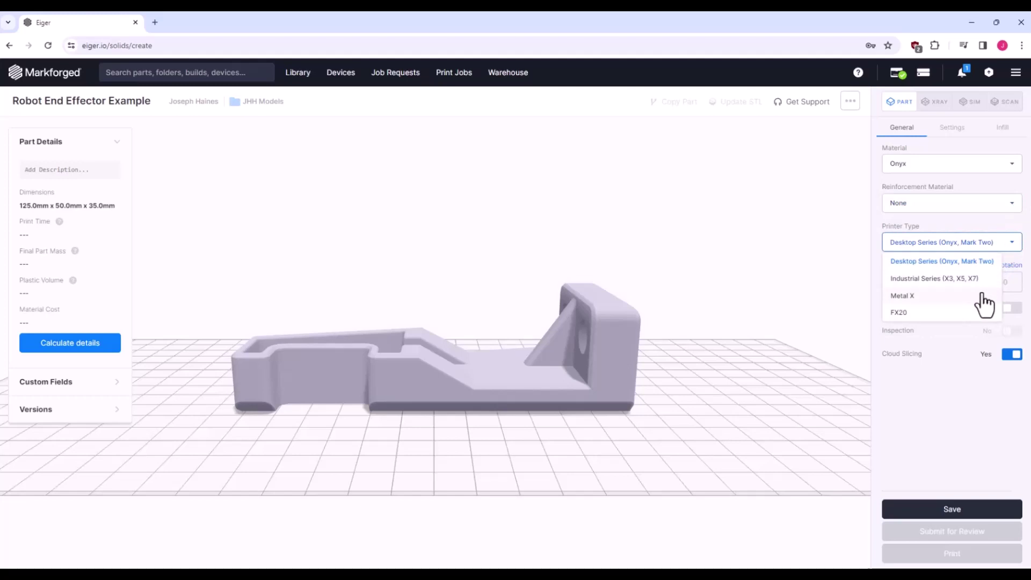
click(1012, 246)
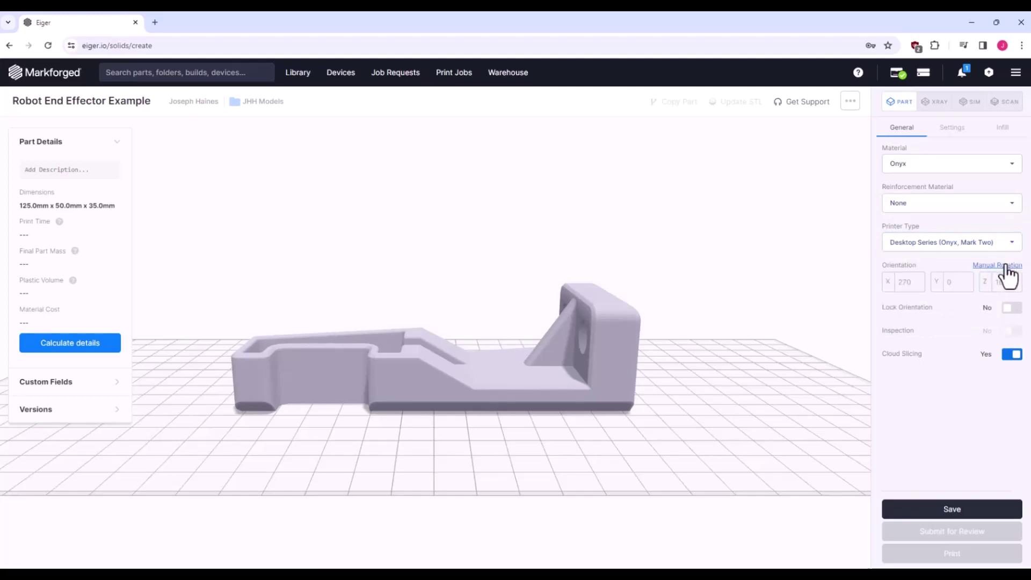
click(1004, 265)
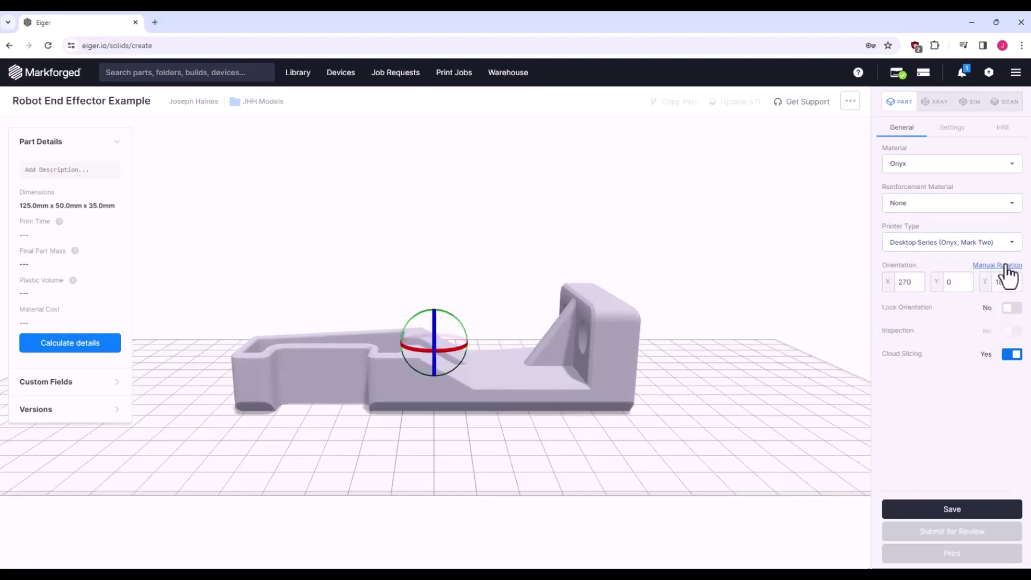
drag(794, 303, 800, 343)
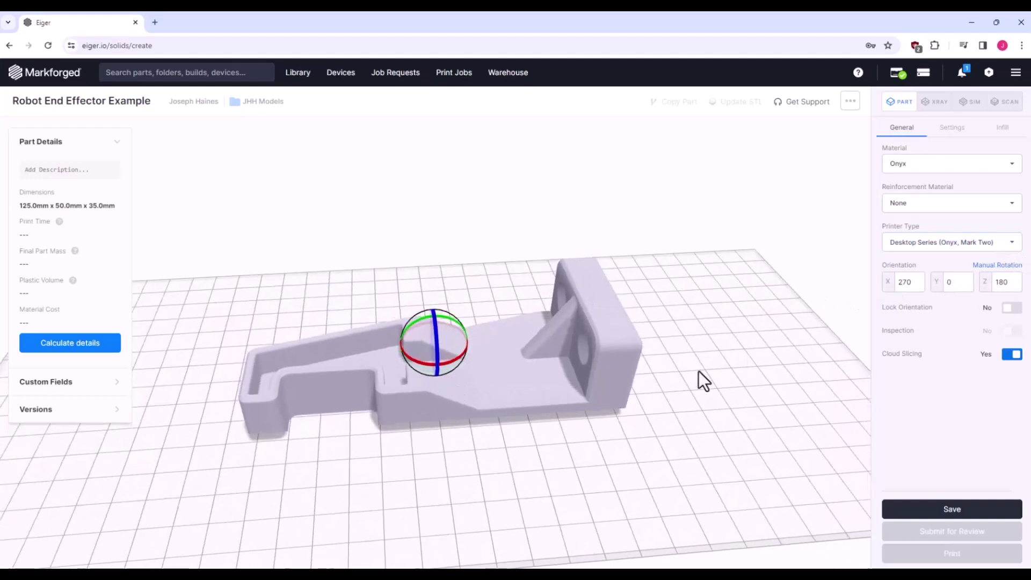
drag(441, 363, 433, 339)
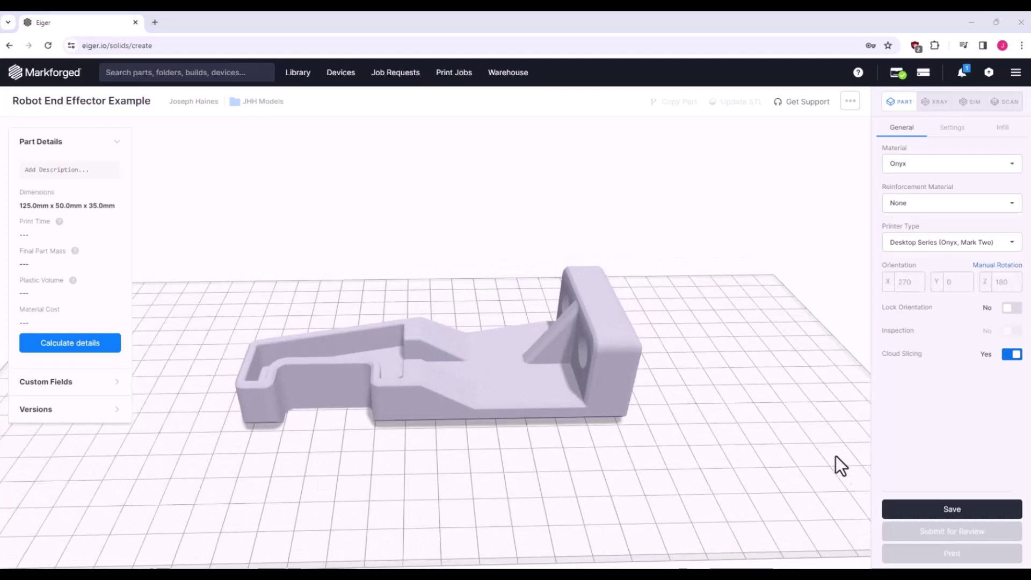
- Review layer heights, set the unit-change copy's original units to Imperial, then view Infill
click(952, 129)
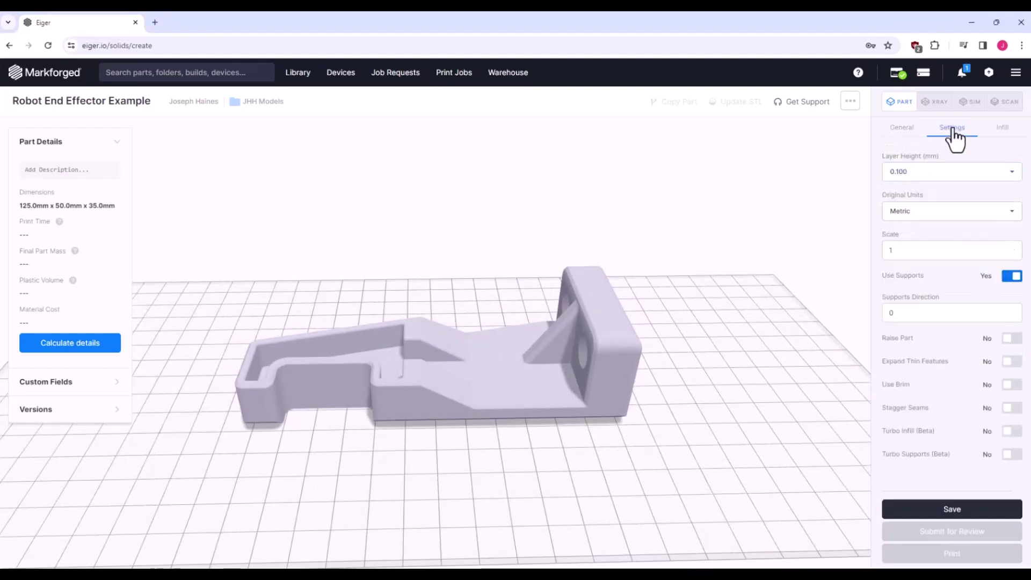
click(1012, 173)
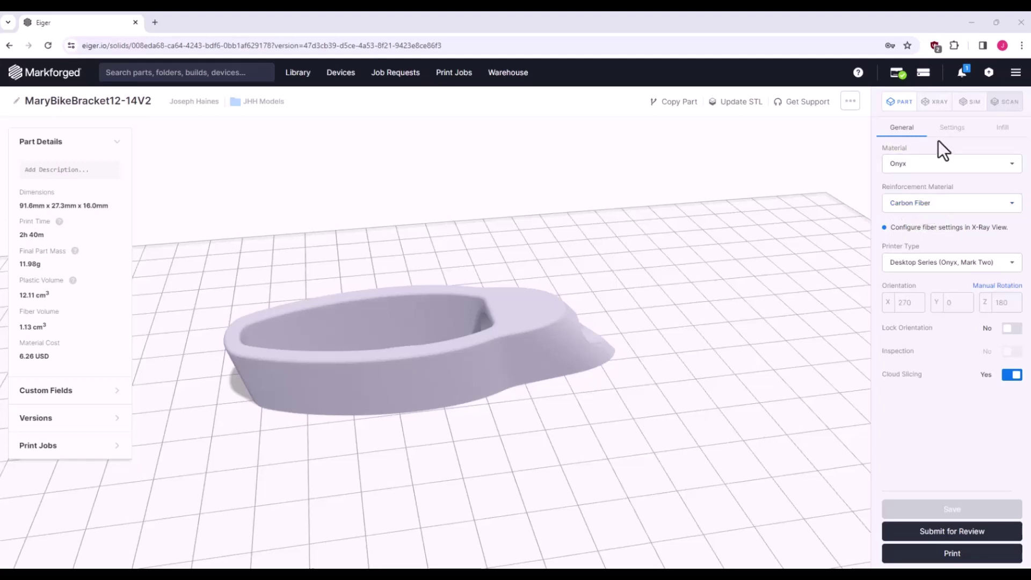
click(952, 129)
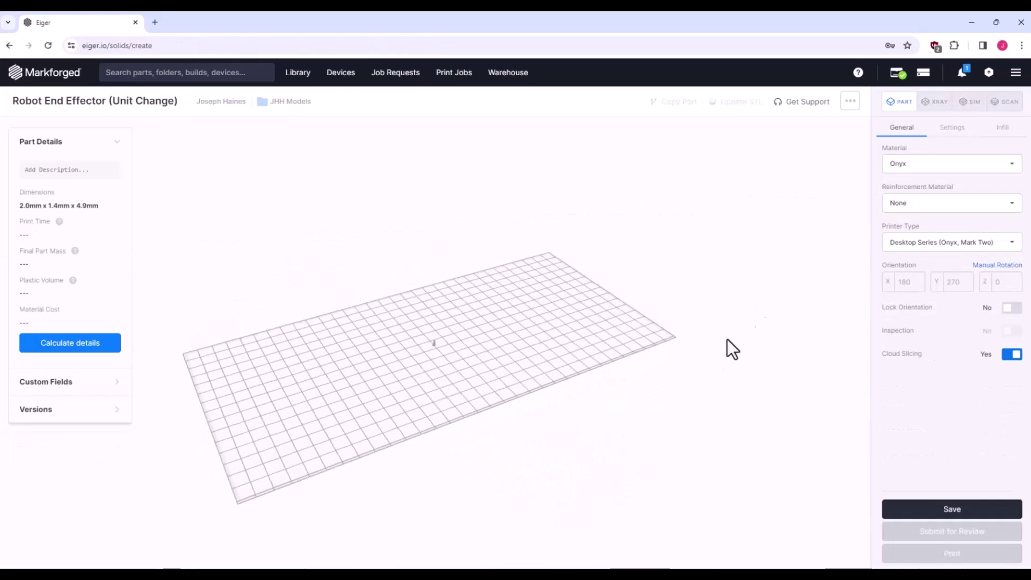
click(947, 129)
click(944, 213)
click(929, 248)
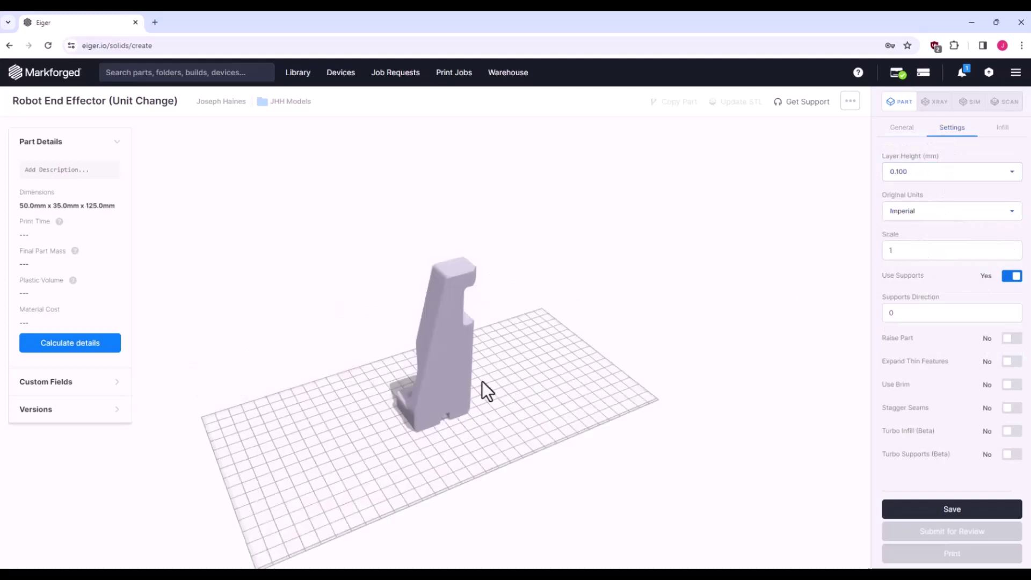
drag(613, 370, 591, 363)
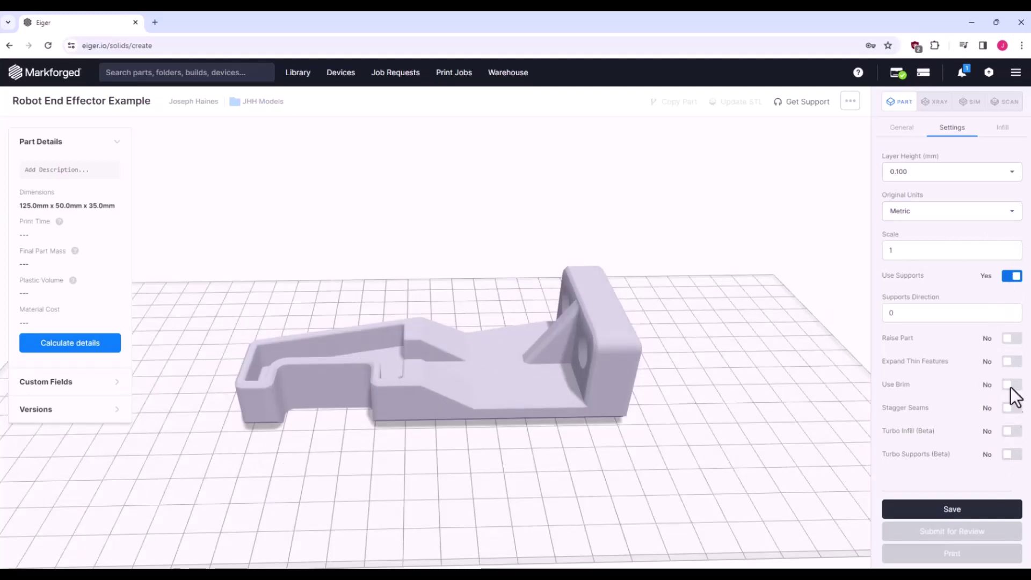
click(1003, 128)
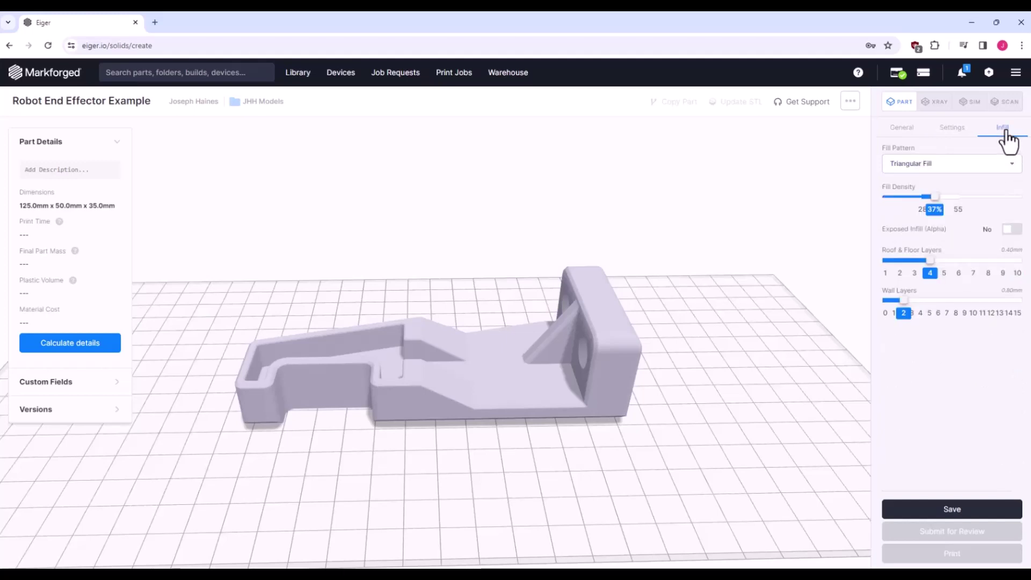
click(1011, 172)
drag(932, 264, 981, 263)
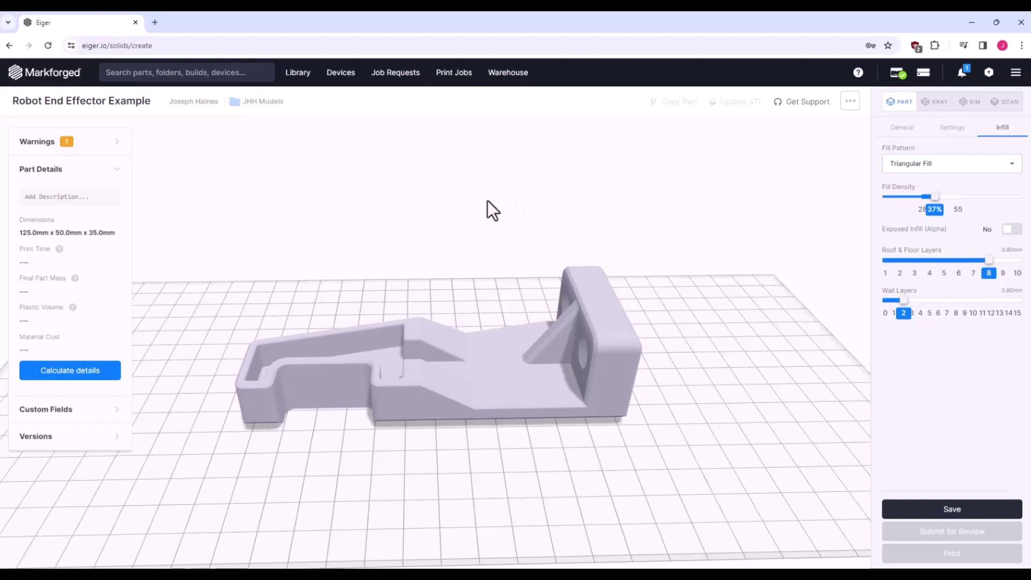
click(110, 148)
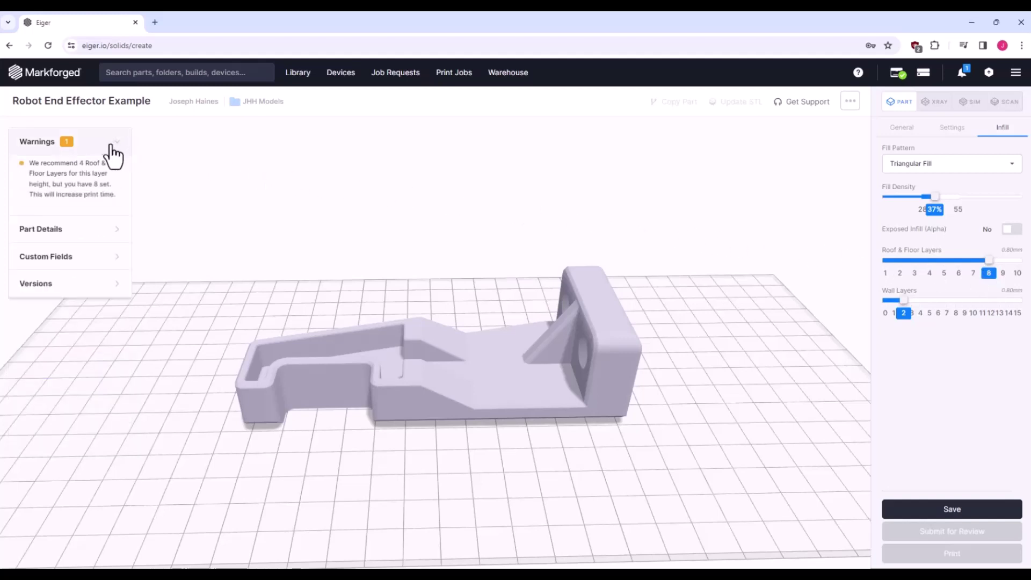
drag(988, 262, 931, 271)
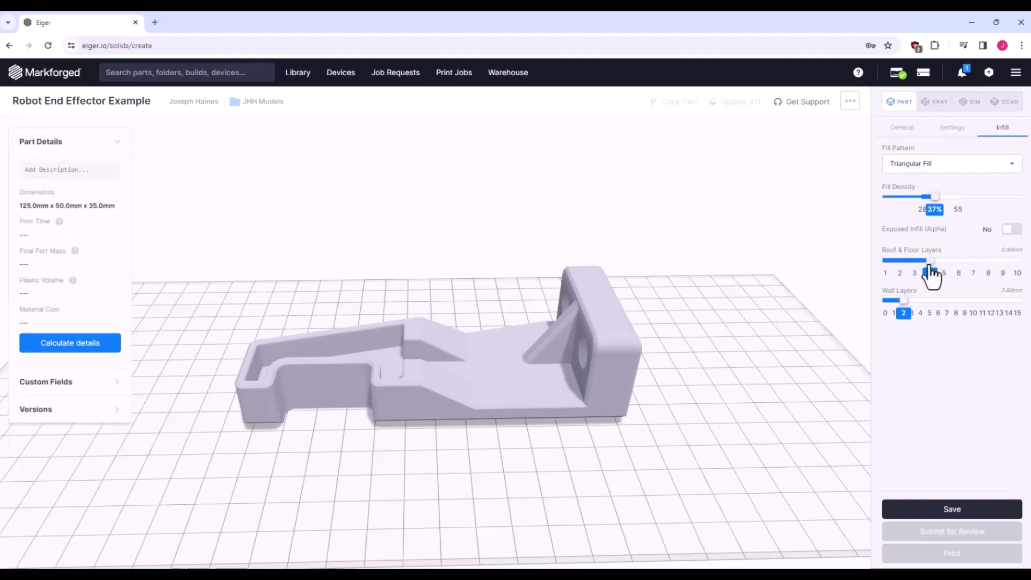
- Save the part to slice it, yielding 7h 20m, 41.57 g and 8.62 USD estimates
click(959, 513)
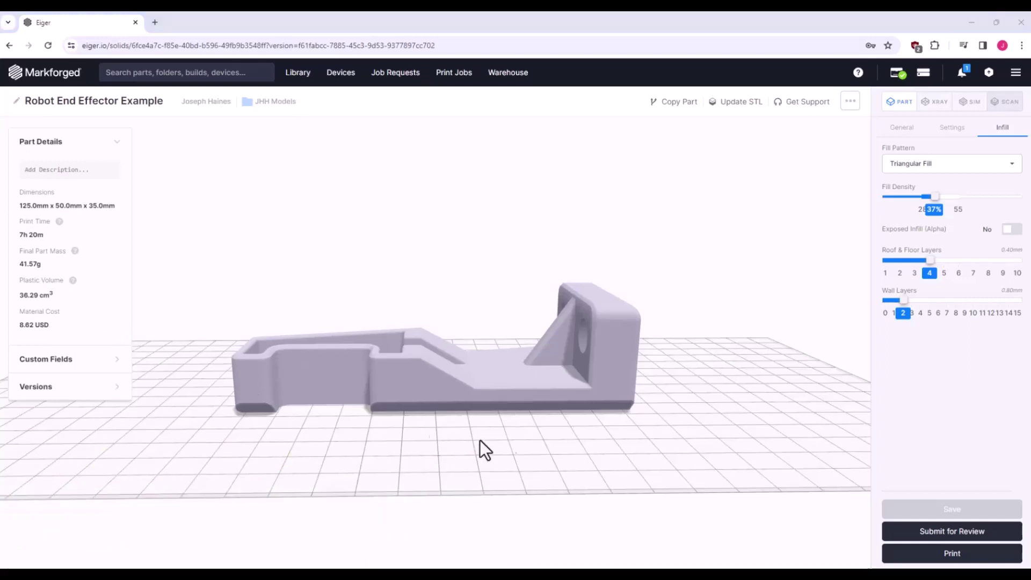
- Step through the part's layers in the zoomed 2D X-ray view and list available overrides
click(939, 107)
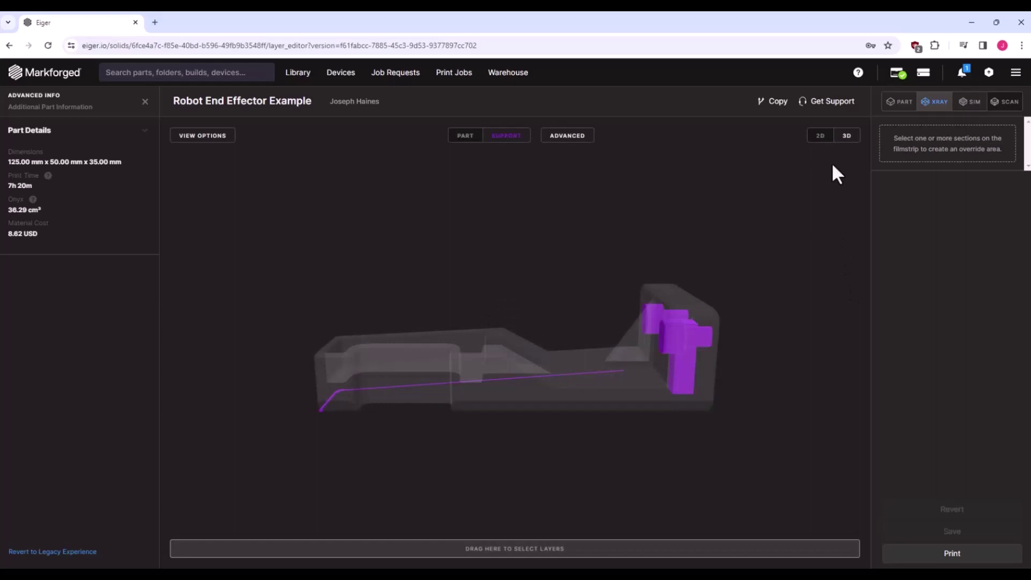
click(820, 137)
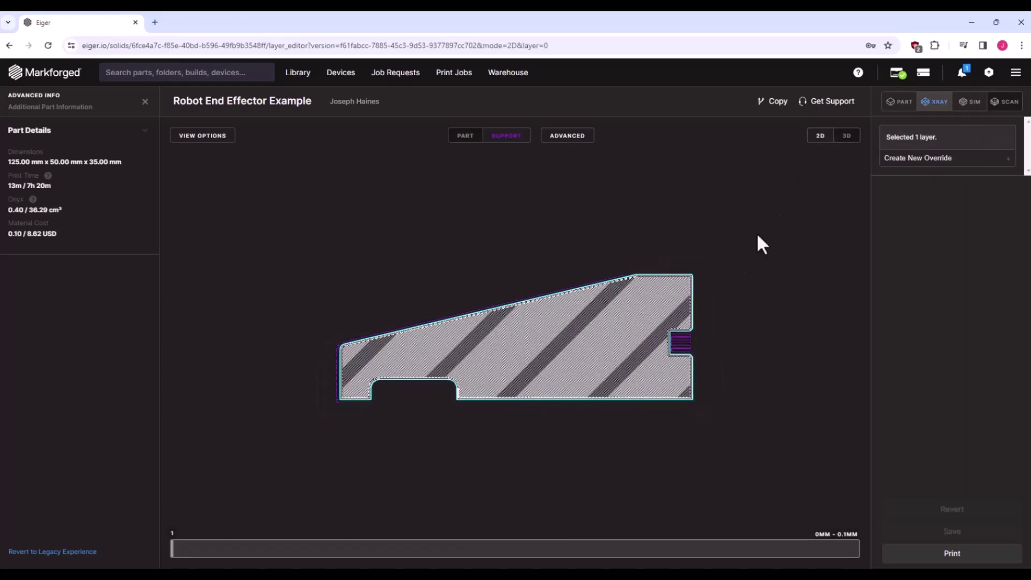
scroll(440, 338, up, 3)
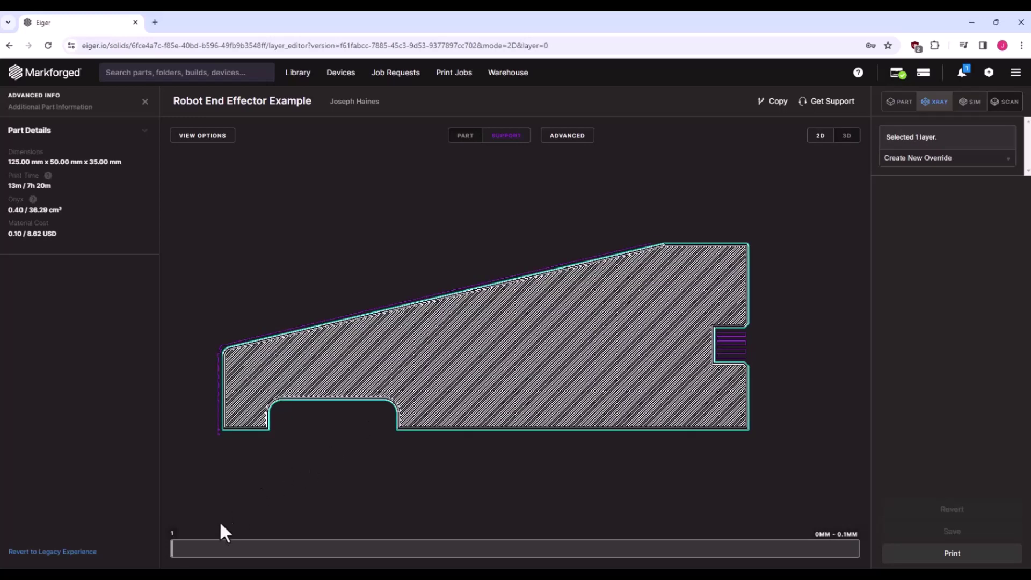
drag(177, 556, 172, 557)
click(1009, 160)
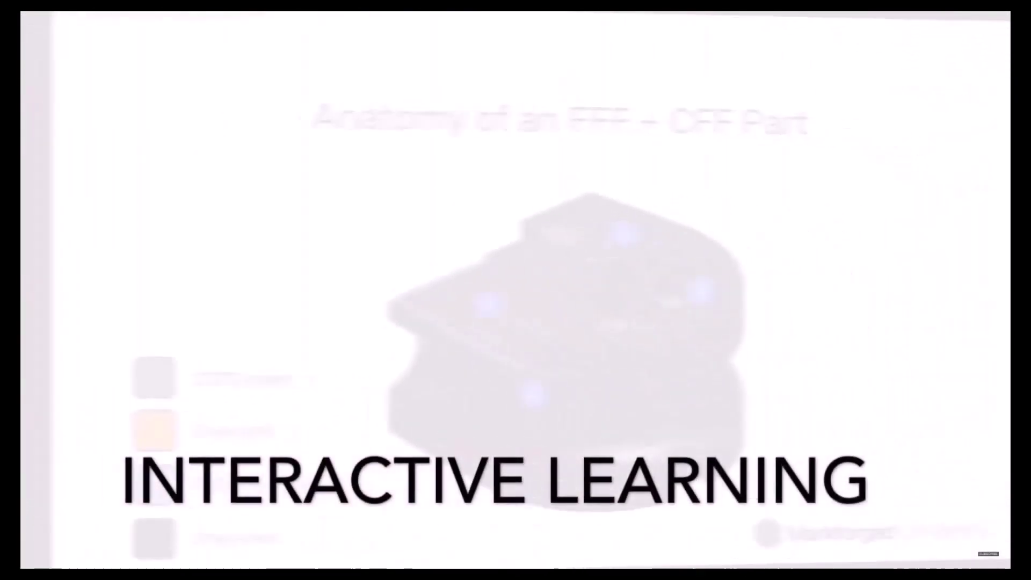
- Read the info explanations on the Anatomy of an FFF + CFF Part slide, ending on Infill
mouse_move(658, 292)
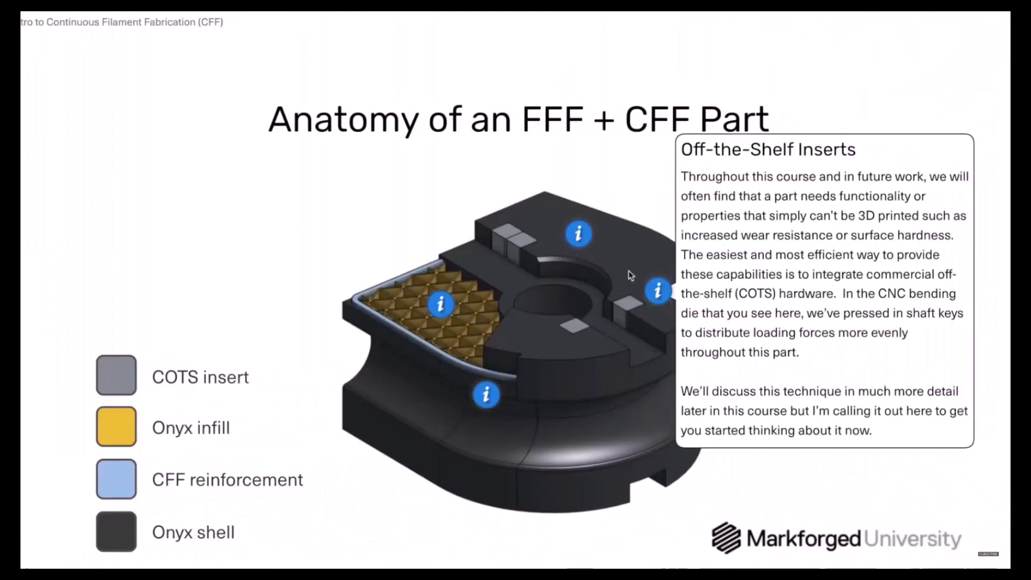
mouse_move(441, 306)
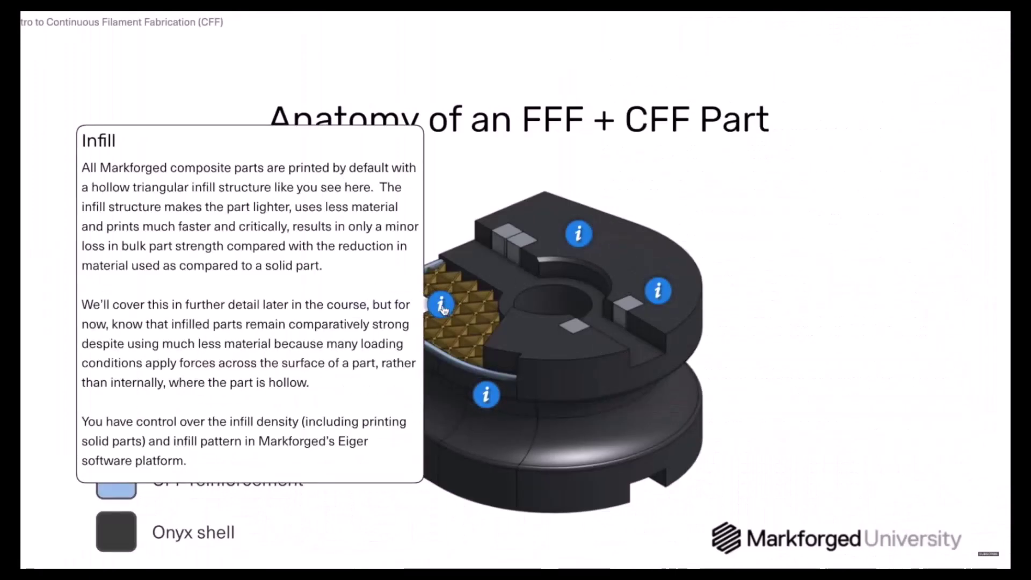
mouse_move(492, 401)
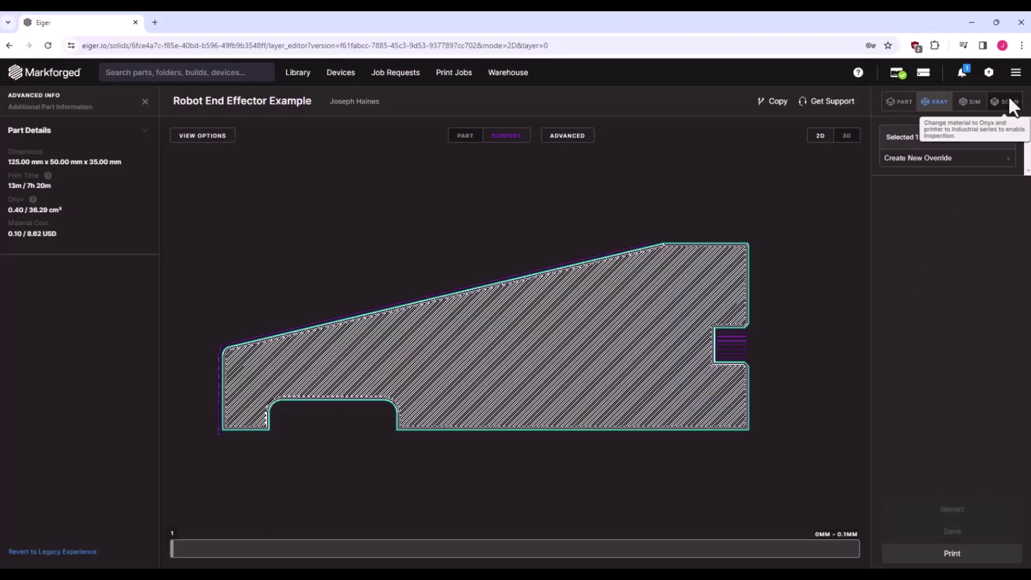
- Check the account menu, then start a print build of the Robot End Effector Example
click(1017, 79)
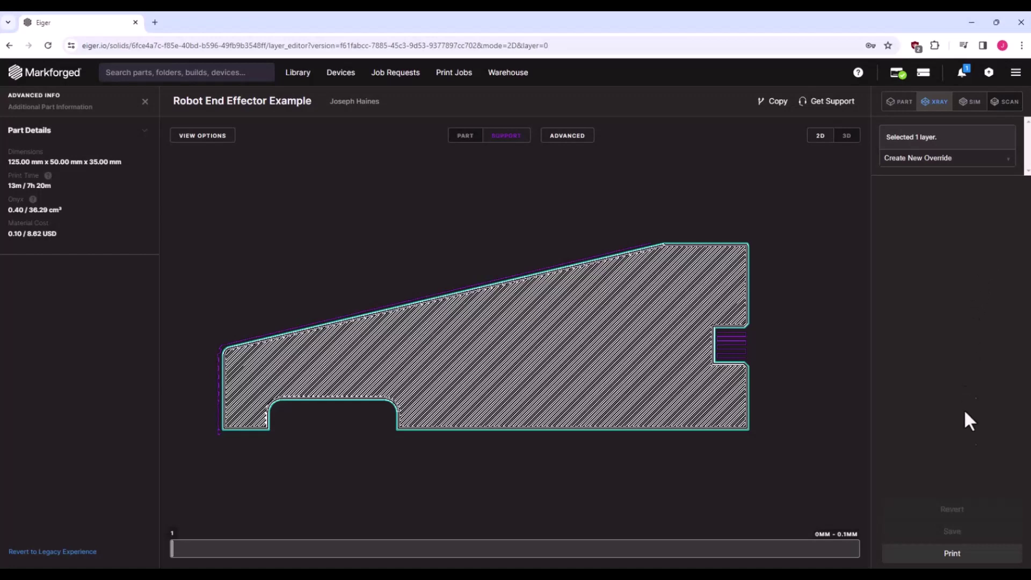
click(952, 554)
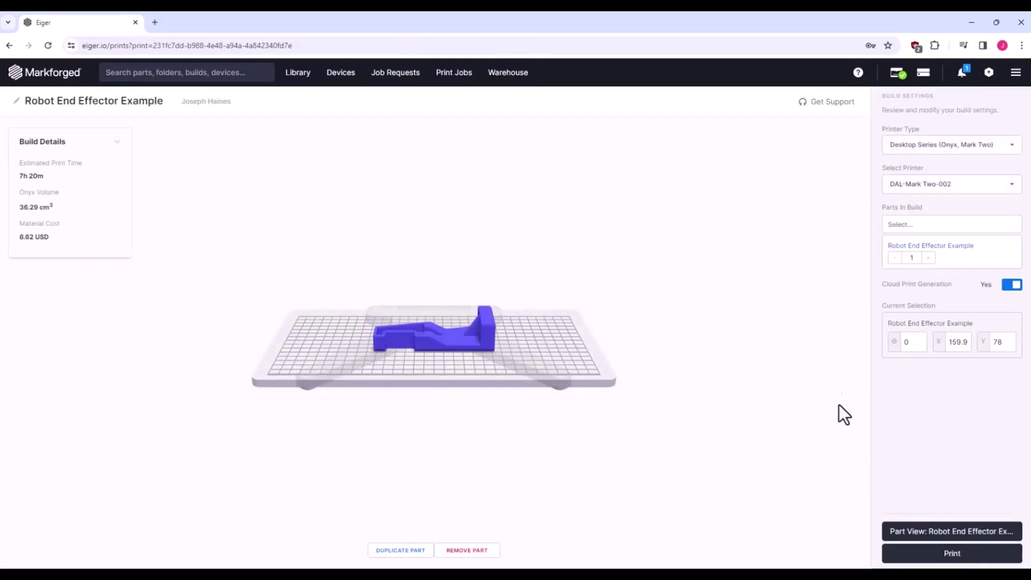
- Raise the part's copy count to four, then reset it to 1
click(928, 258)
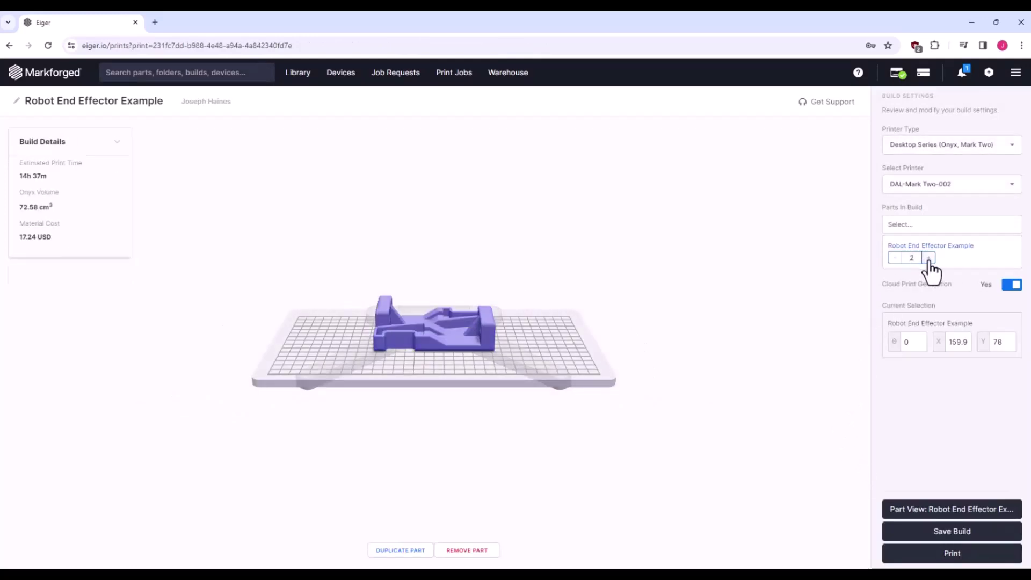
click(928, 258)
click(928, 258)
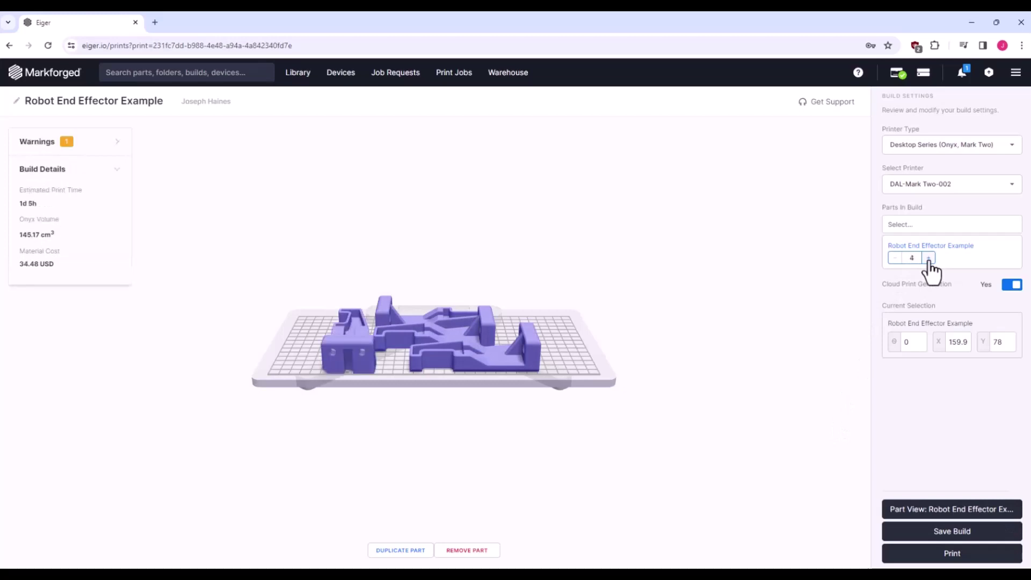
double_click(911, 258)
text(1)
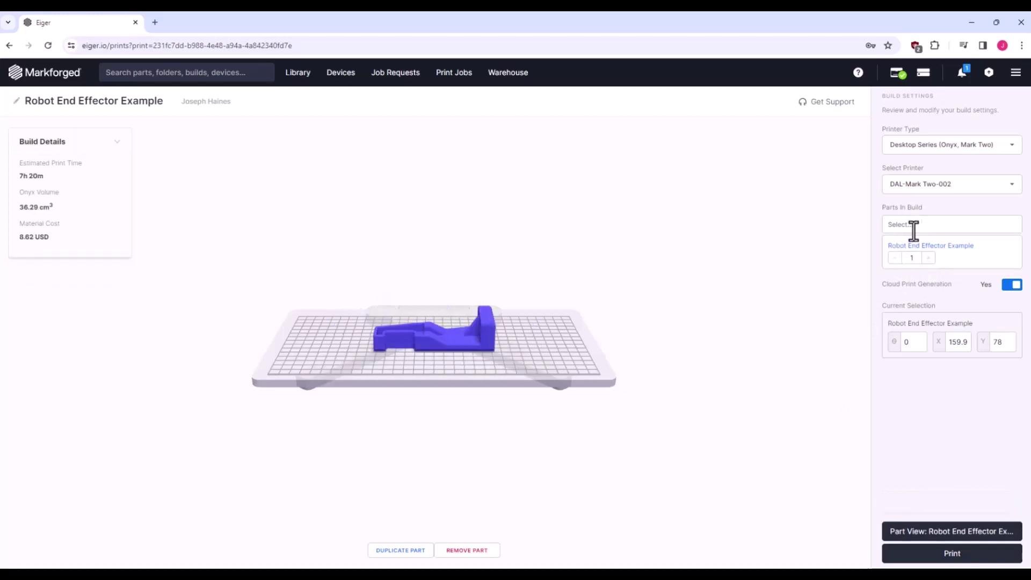
- Add the Drill-Side1-by-Formlabs (Sectioned) part to the build
click(920, 225)
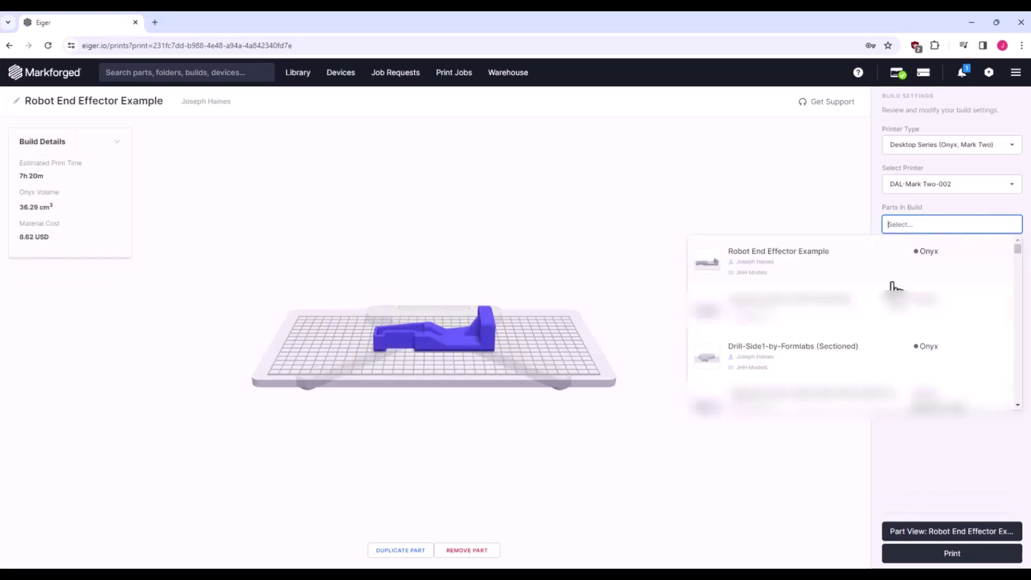
scroll(895, 289, down, 1)
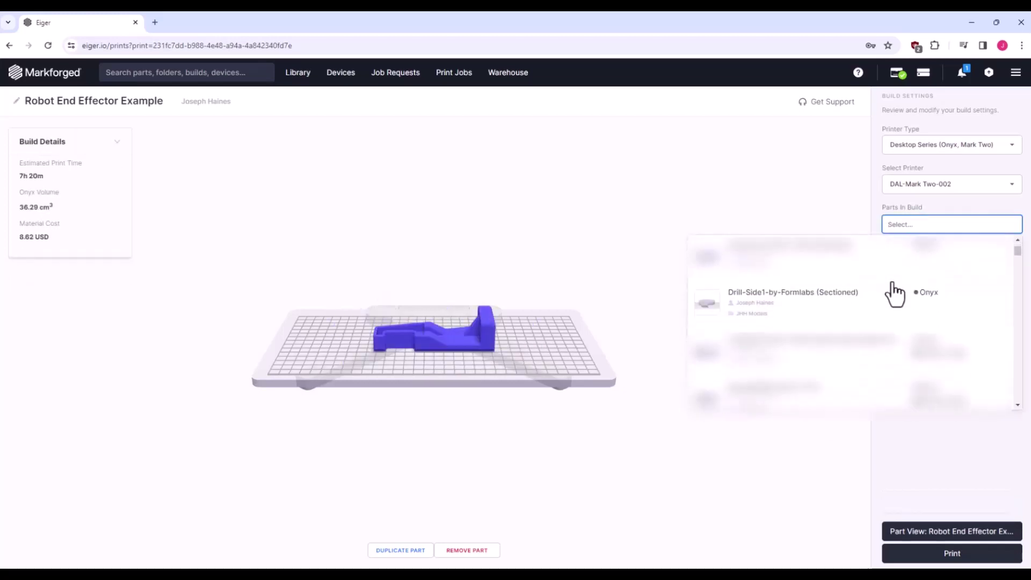
click(860, 317)
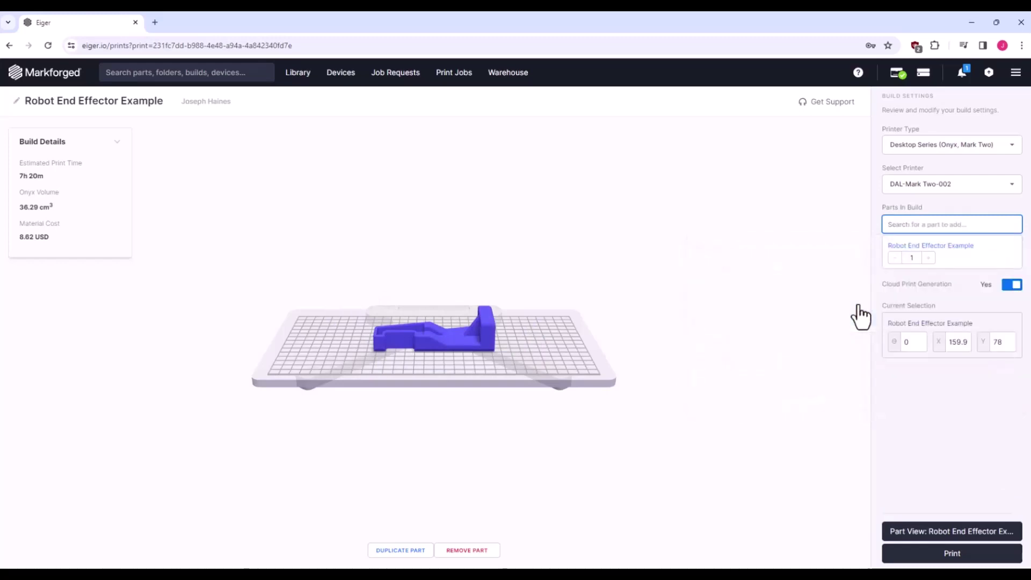
- Reposition the end effector on the bed, remove Drill-Side1, and bring up the printer list
drag(474, 352, 607, 362)
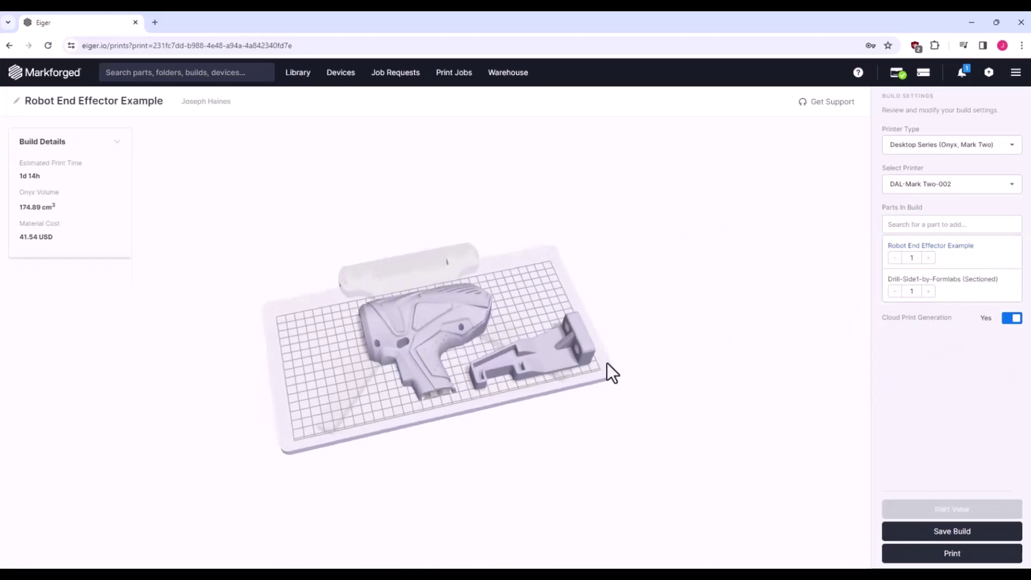
click(894, 291)
drag(534, 344, 458, 325)
click(940, 184)
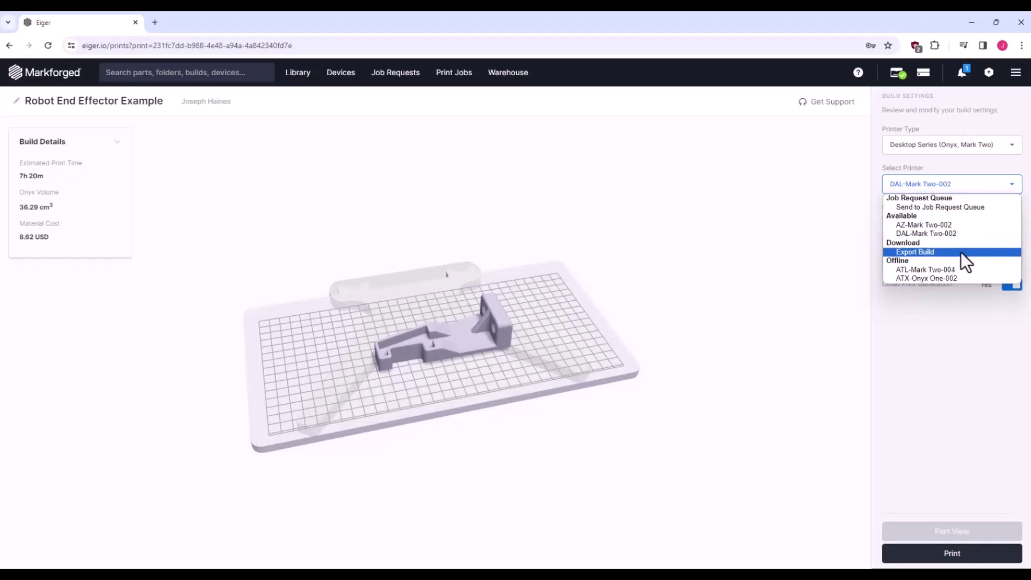
- Choose Export Build and download the build as Robot_End_Effector_Example.mfp
click(939, 252)
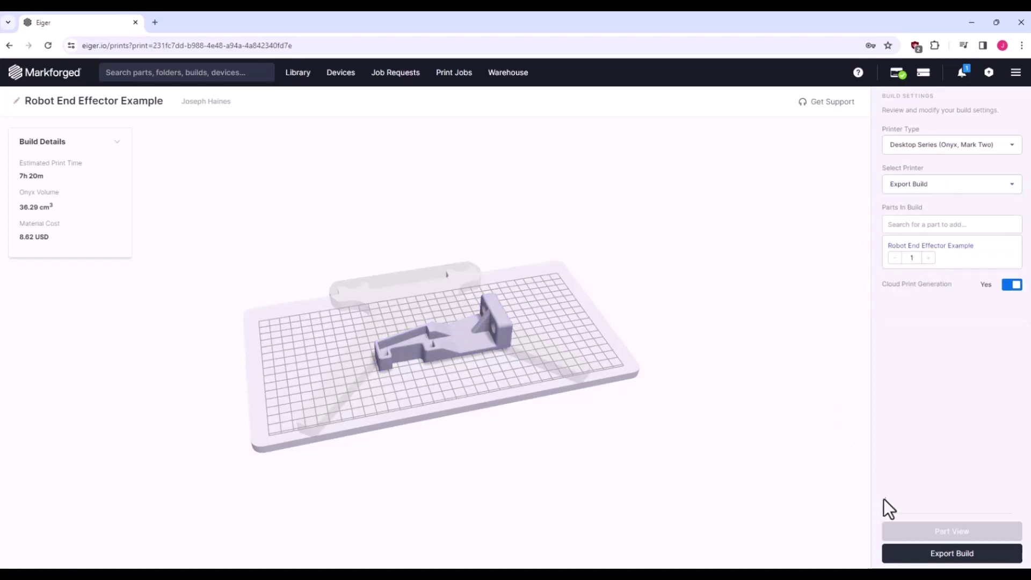
click(951, 553)
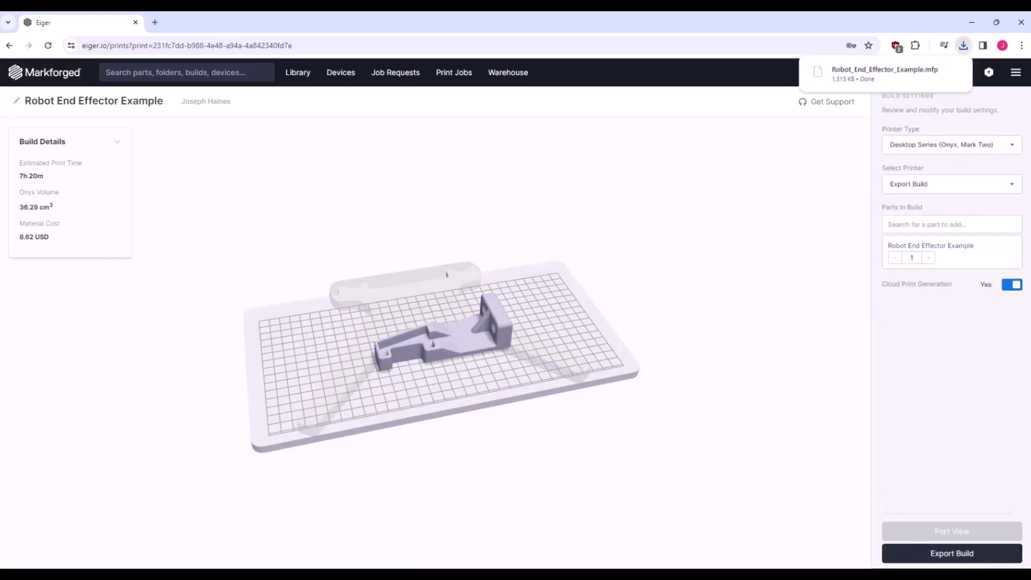
mouse_move(888, 85)
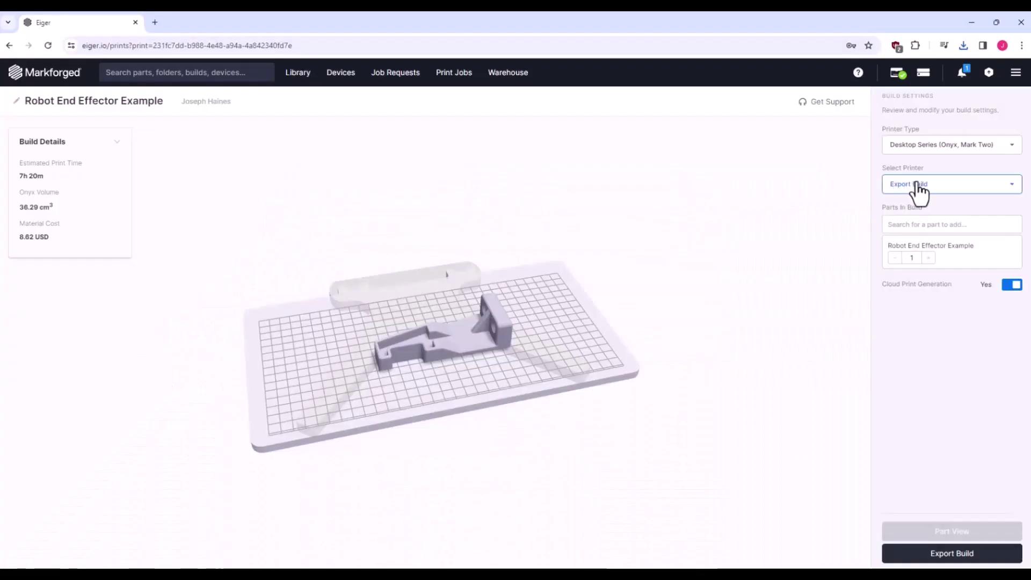
- Select AZ-Mark Two-002 as the target printer and send the build to print
click(919, 188)
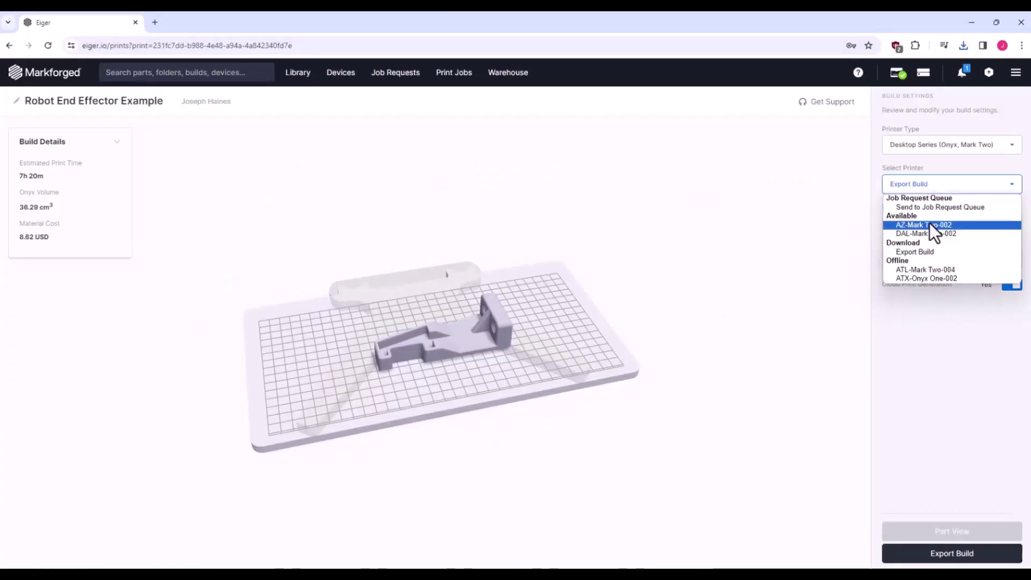
click(930, 224)
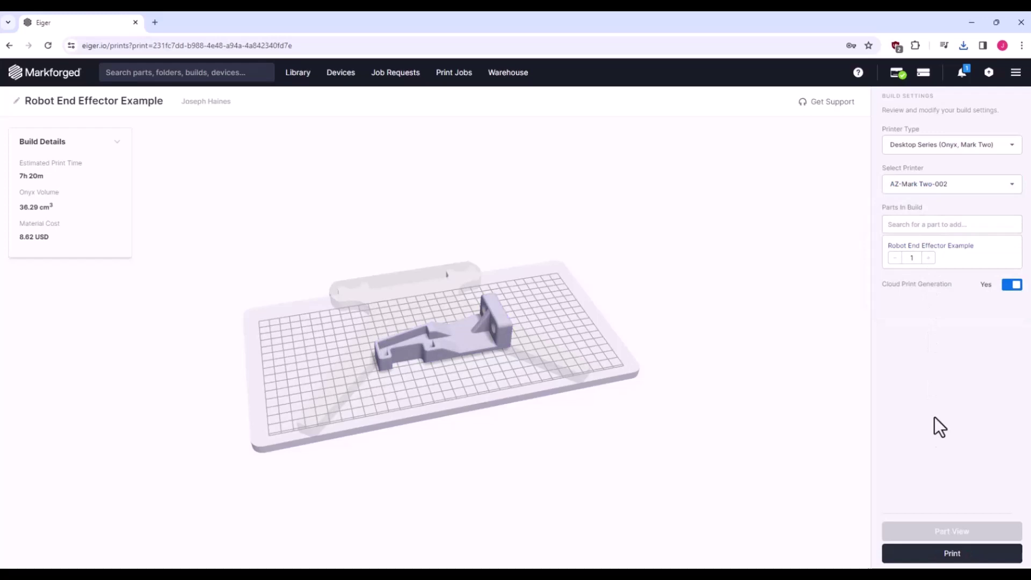
click(953, 552)
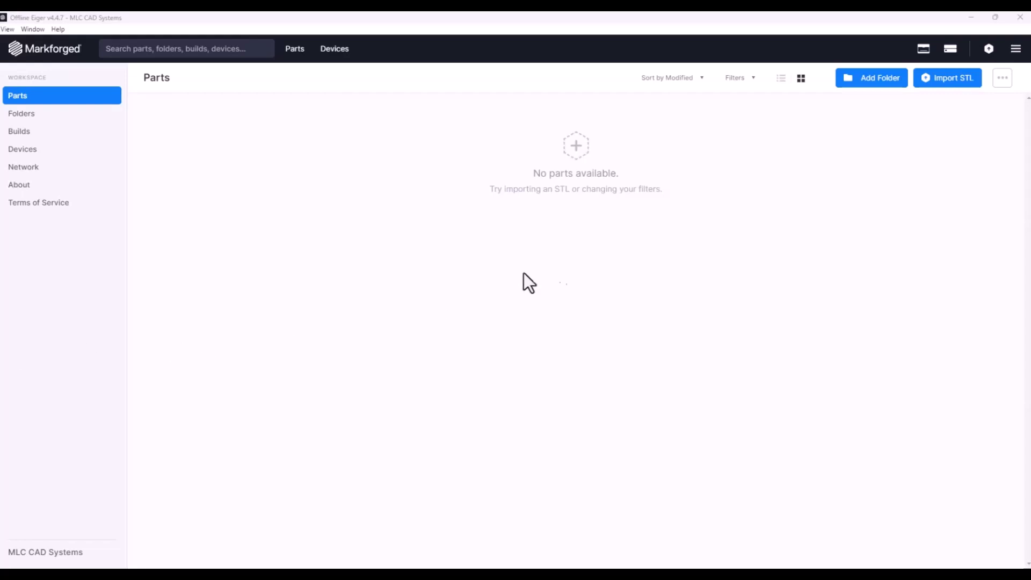
- Start an STL import from the empty Parts page, triggering the Folder Required prompt
click(948, 81)
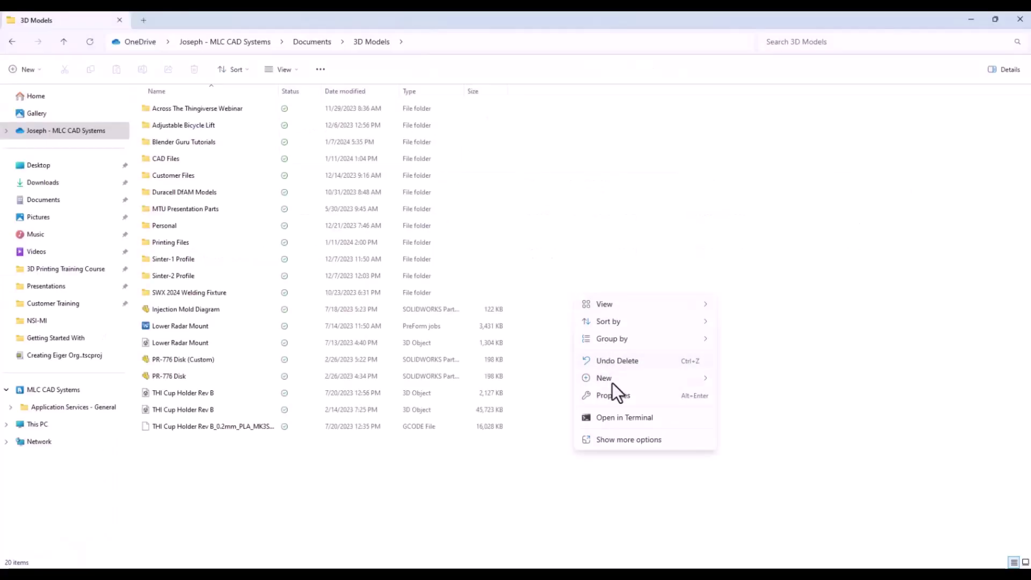
- Create a folder named 'Offline Eiger Files' in 3D Models, then return to Offline Eiger
mouse_move(612, 382)
click(755, 382)
text(Of)
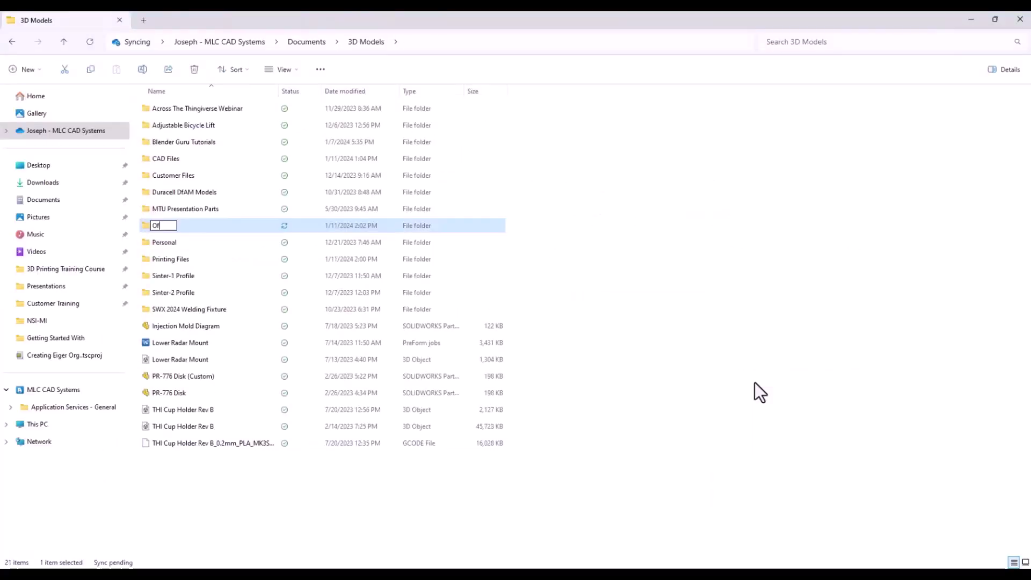
text(fline Eiger Files)
key(Return)
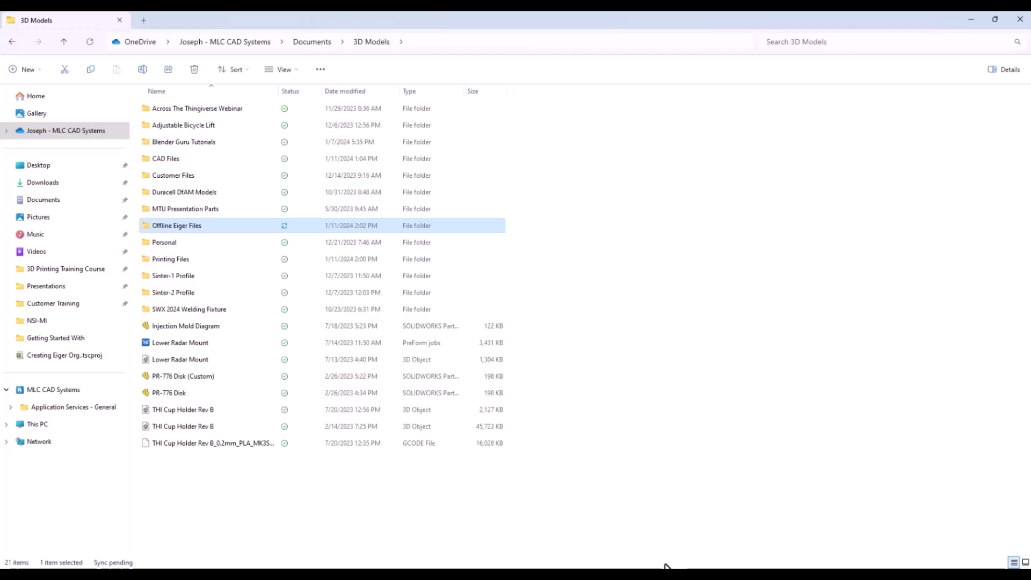
key(alt+Tab)
- Add Offline Eiger Files as the parts storage folder and go back to the Parts list
click(948, 81)
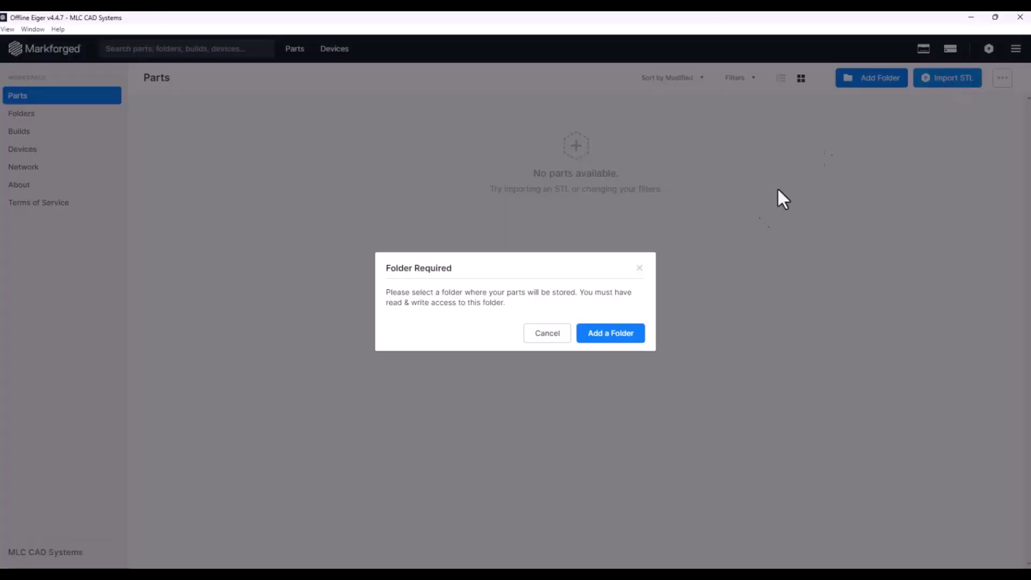
click(605, 335)
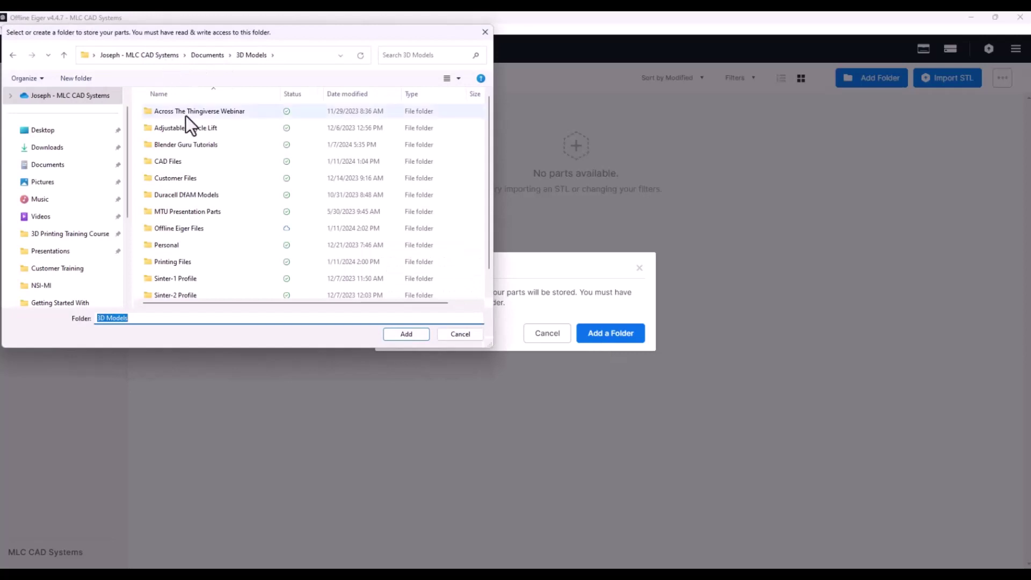
click(207, 228)
click(407, 334)
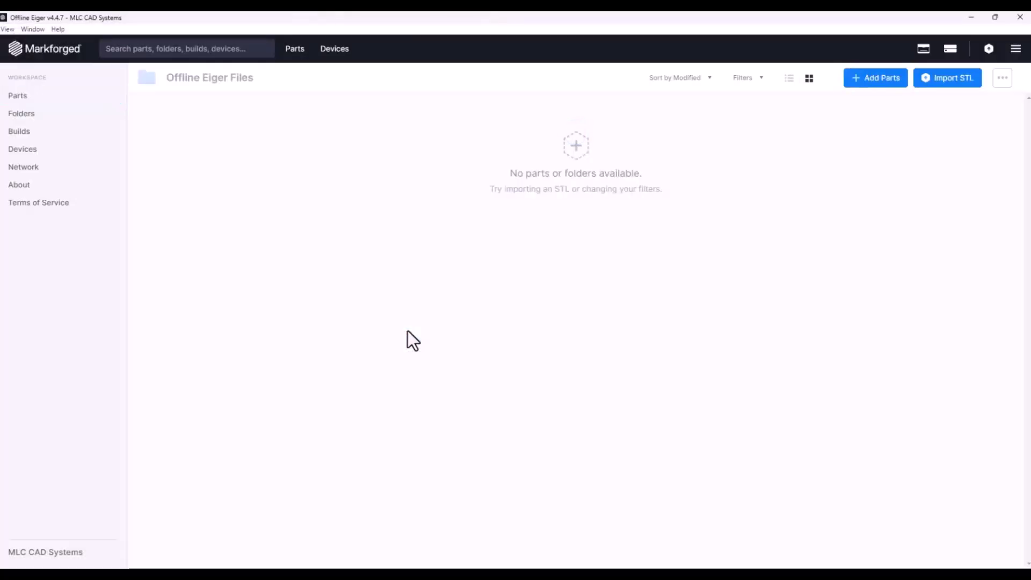
click(15, 118)
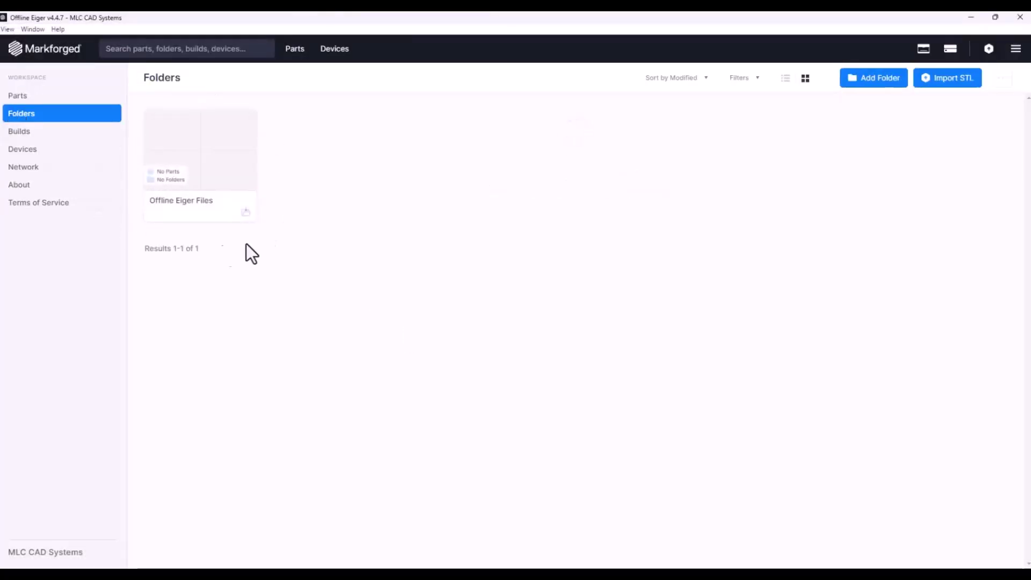
click(46, 97)
- Import the Robot End Effector (Overmold) STL as a new part
click(929, 86)
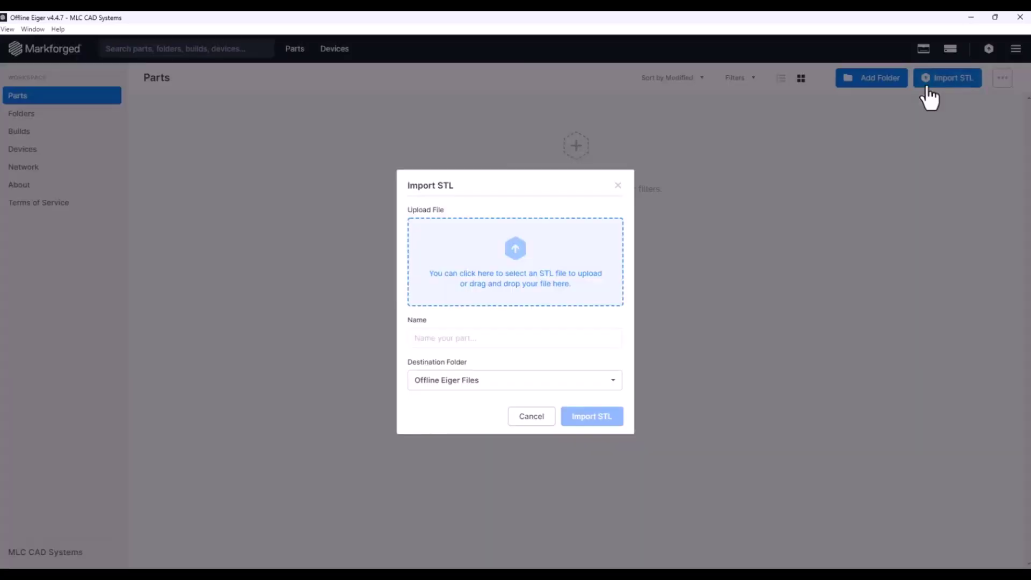
click(477, 280)
click(419, 333)
click(597, 416)
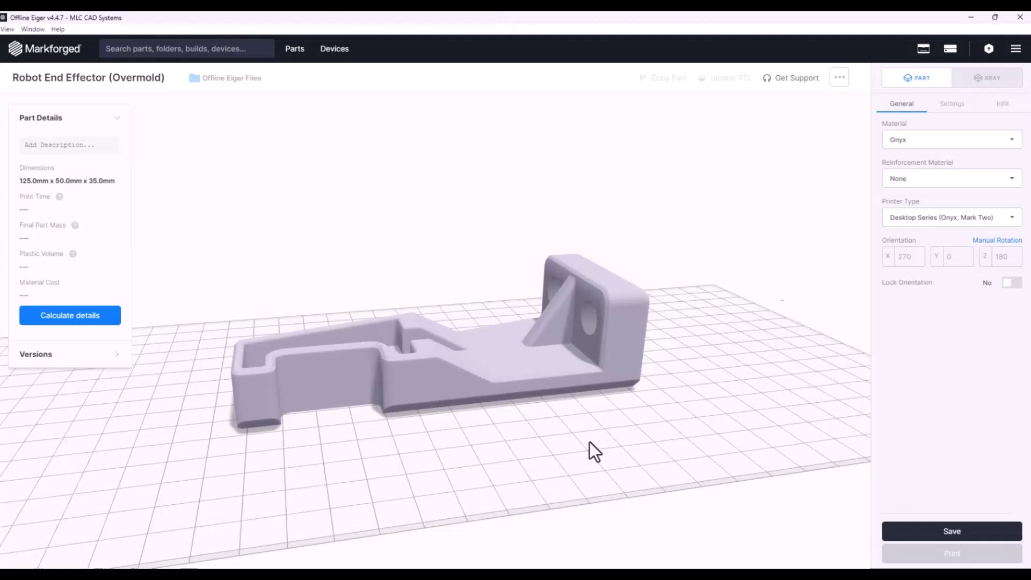
- Review the Settings and Infill tabs, save the part, and open it in X-ray
click(951, 103)
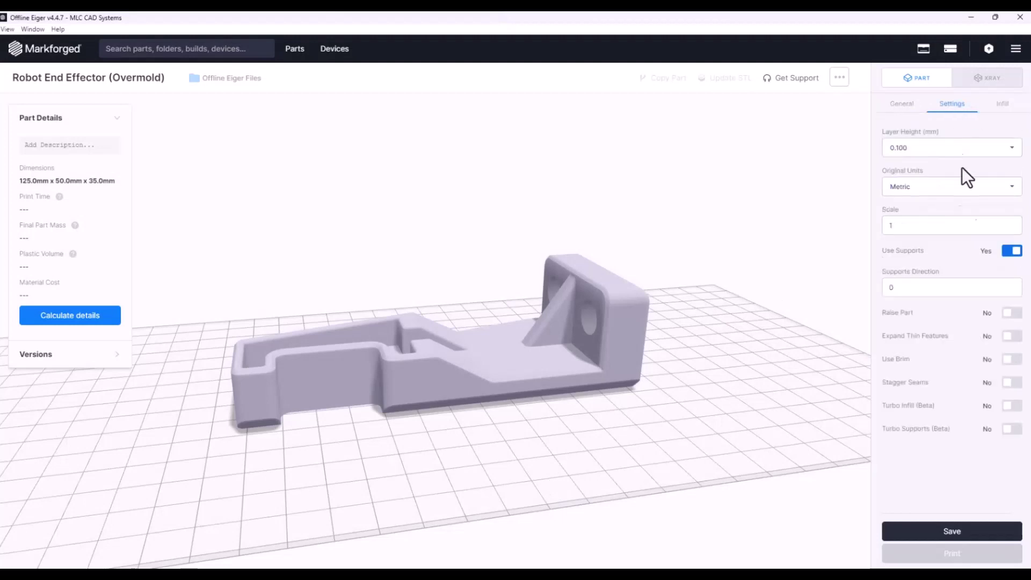
click(1003, 104)
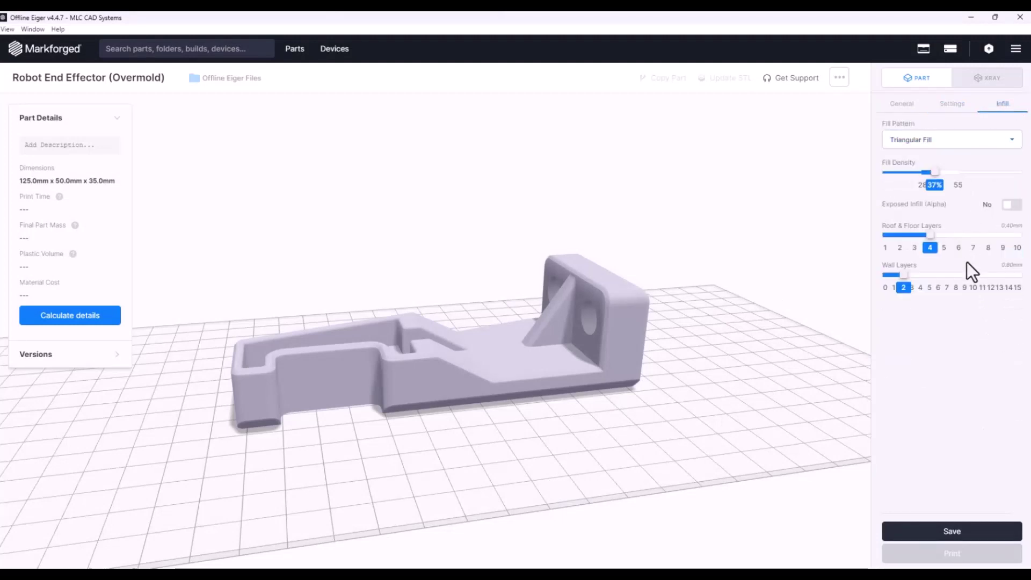
click(903, 103)
click(950, 530)
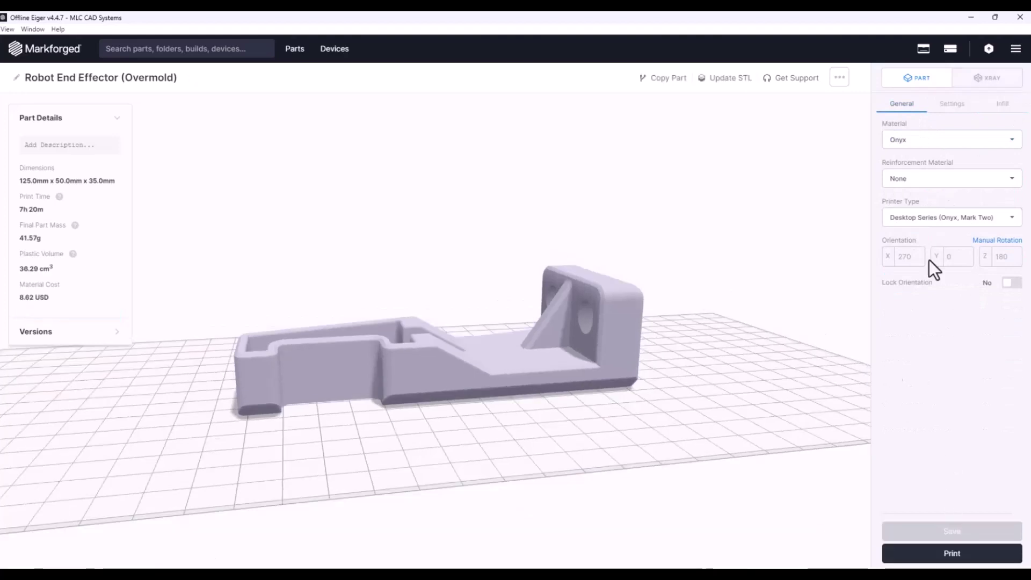
click(986, 80)
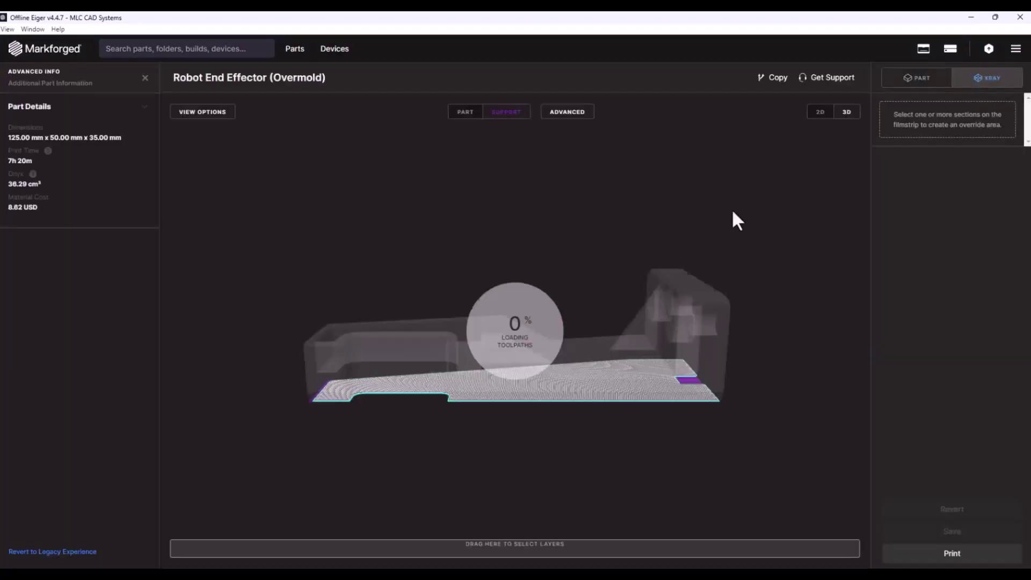
- Tilt the slice, step through layers in 2D, return to 3D, then start printing
drag(750, 243, 748, 235)
click(819, 112)
drag(301, 549, 188, 561)
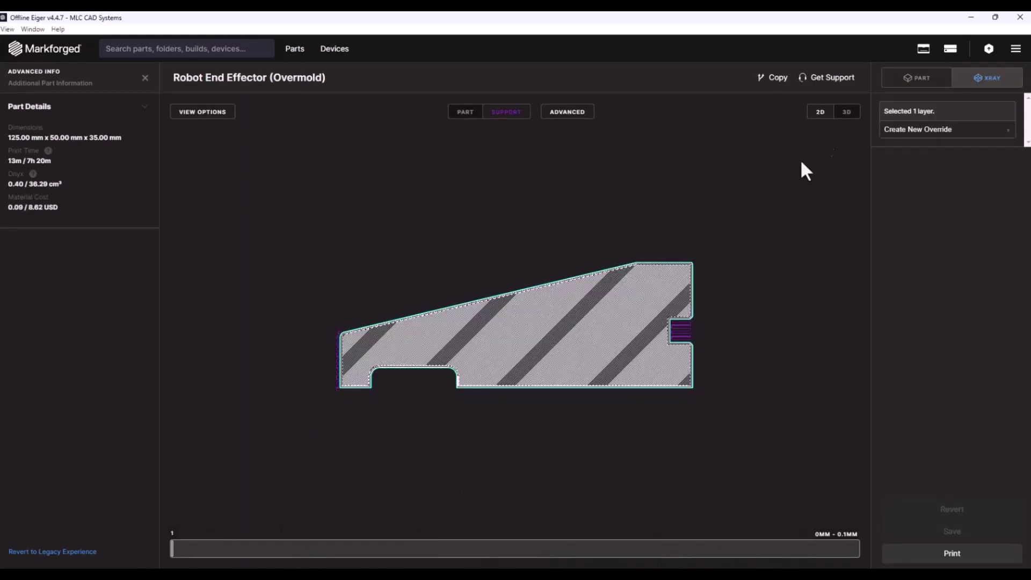
click(846, 111)
click(952, 553)
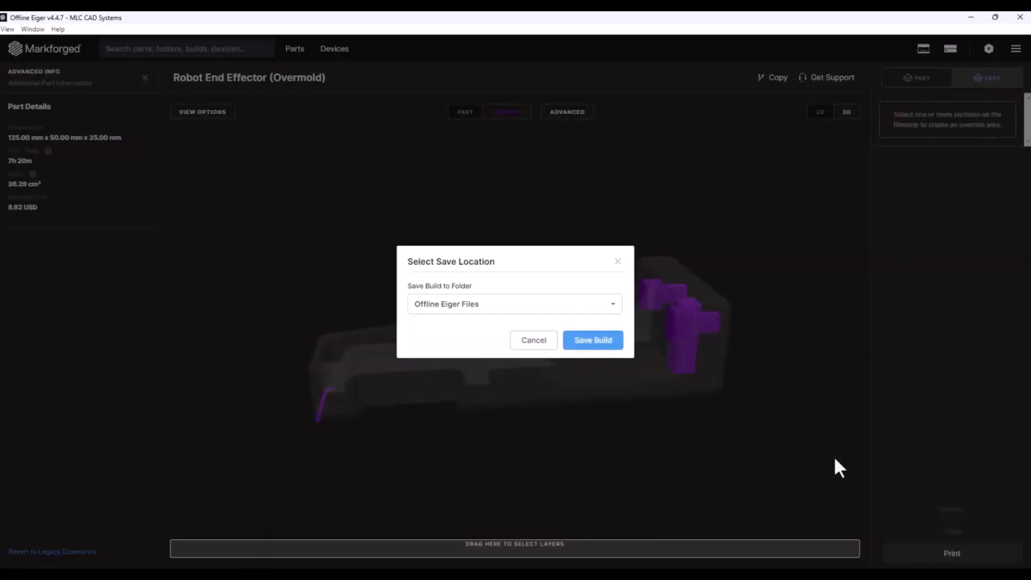
- Save the build into the Offline Eiger Files folder
click(595, 342)
click(607, 303)
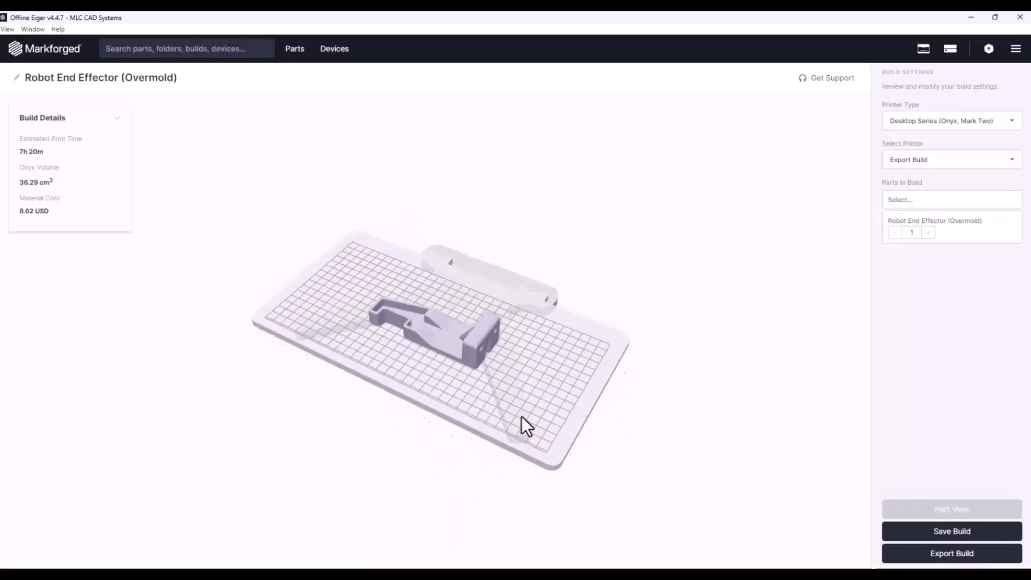
scroll(436, 353, up, 2)
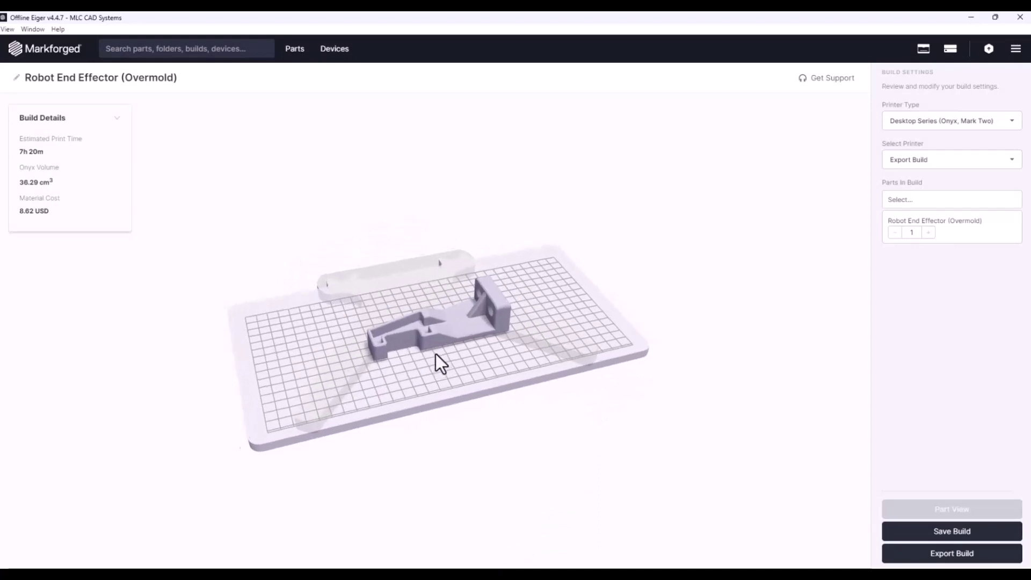
- Keep Desktop Series as the printer type and set Export Build as the destination
click(946, 121)
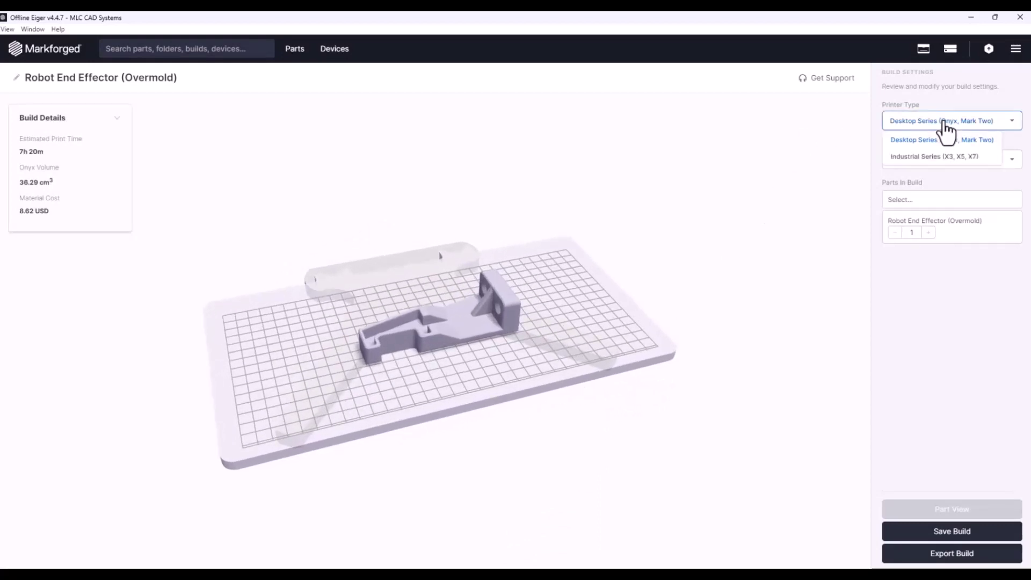
click(974, 140)
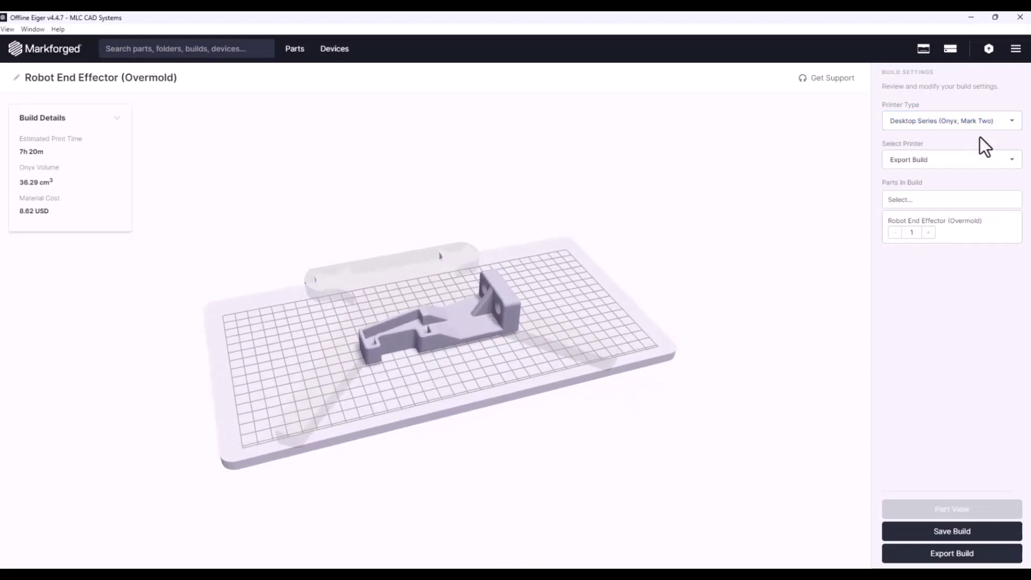
click(993, 164)
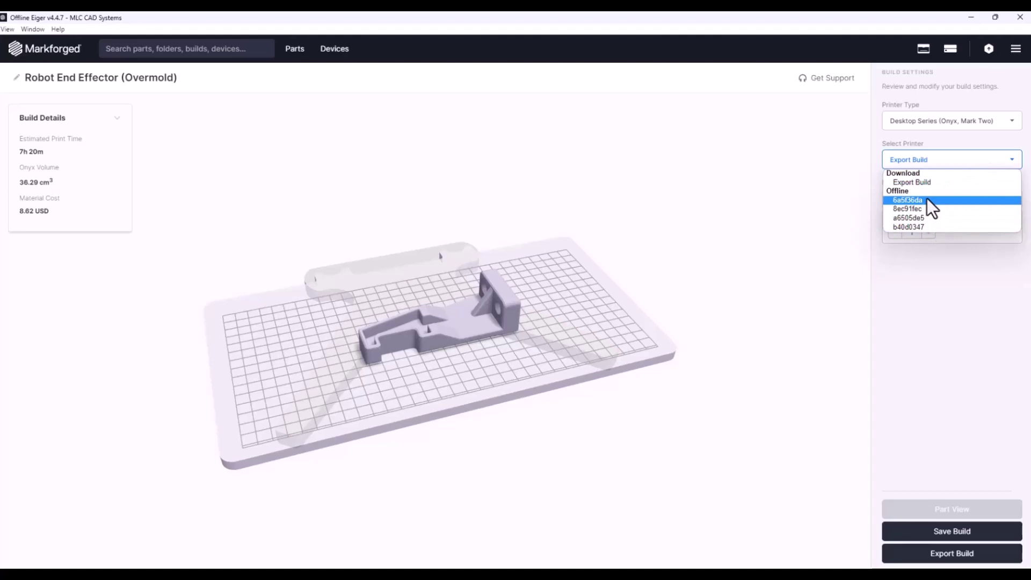
click(935, 182)
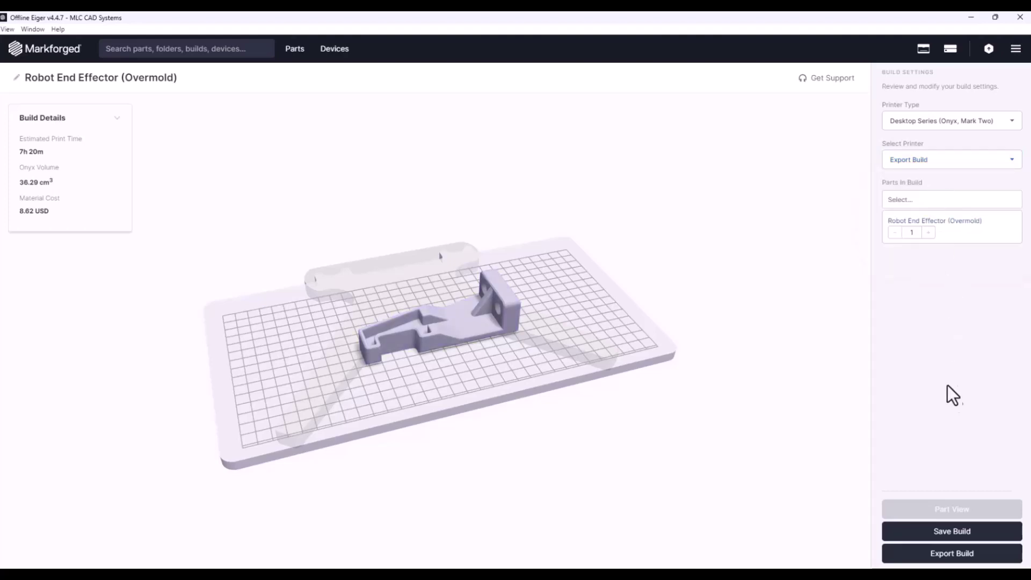